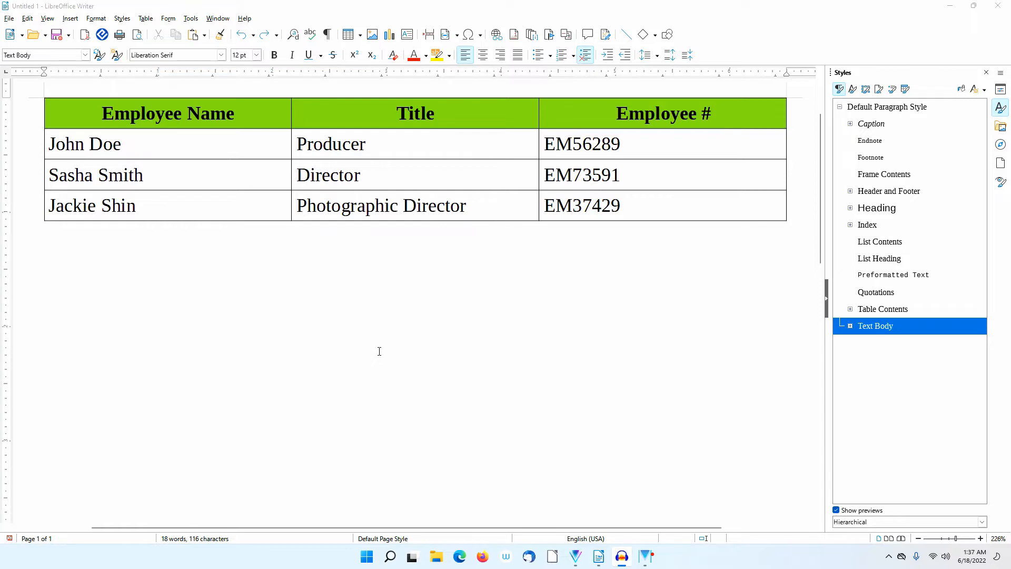
# - Show the table styles list and insert a table of 3 columns and 4 rows below the employee table
pyautogui.click(65, 264)
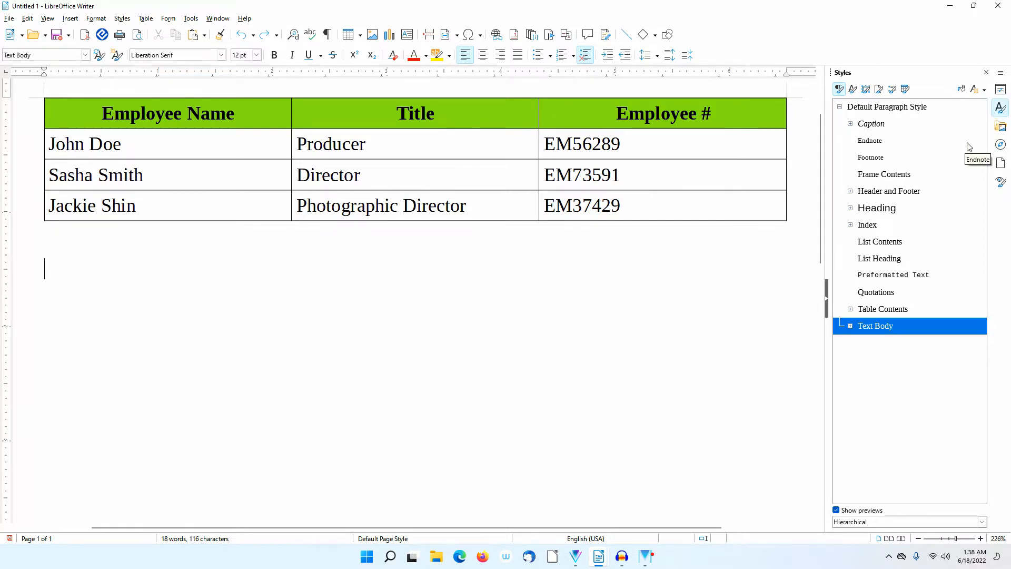
pyautogui.click(906, 90)
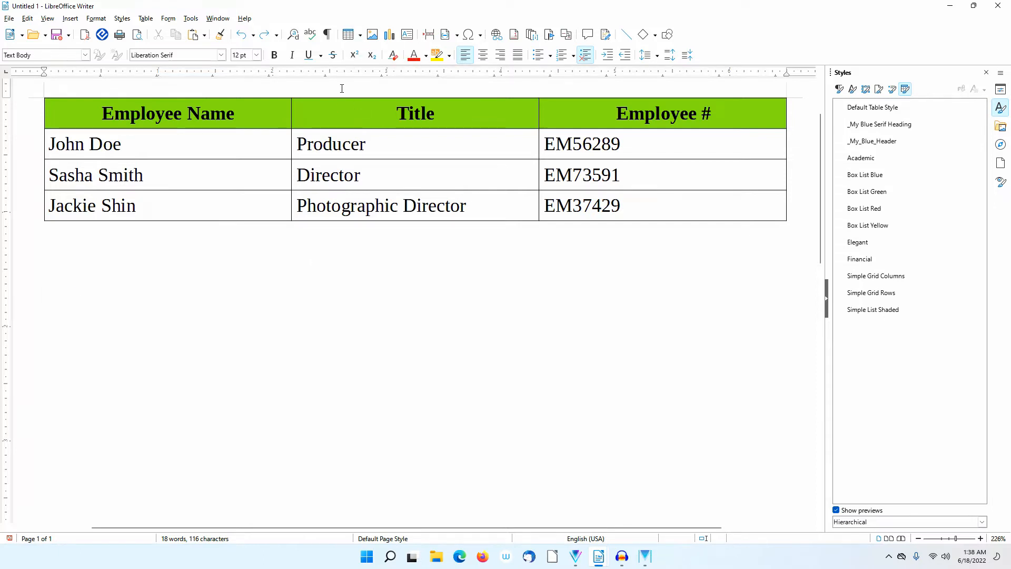
pyautogui.click(349, 34)
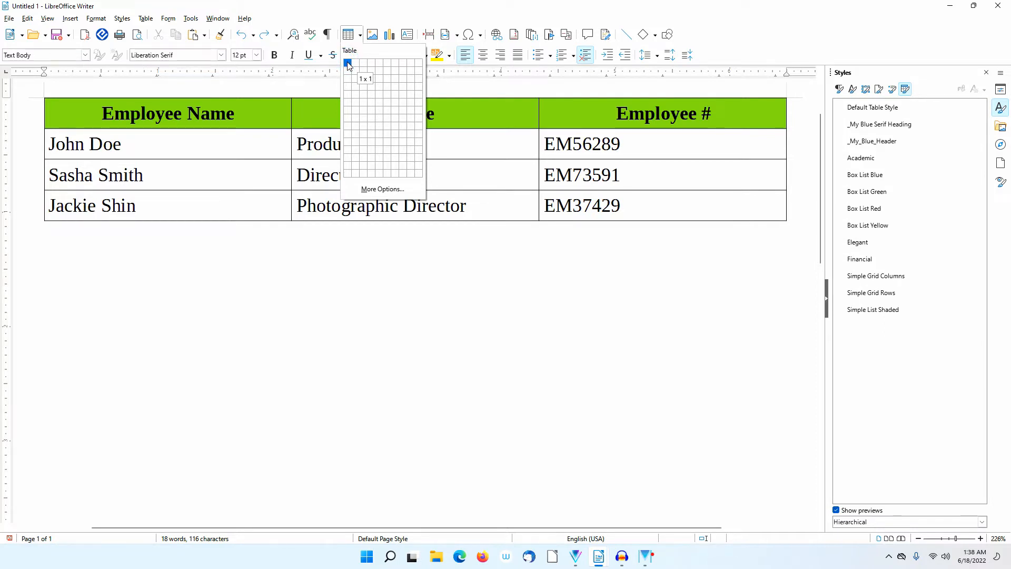
pyautogui.click(367, 88)
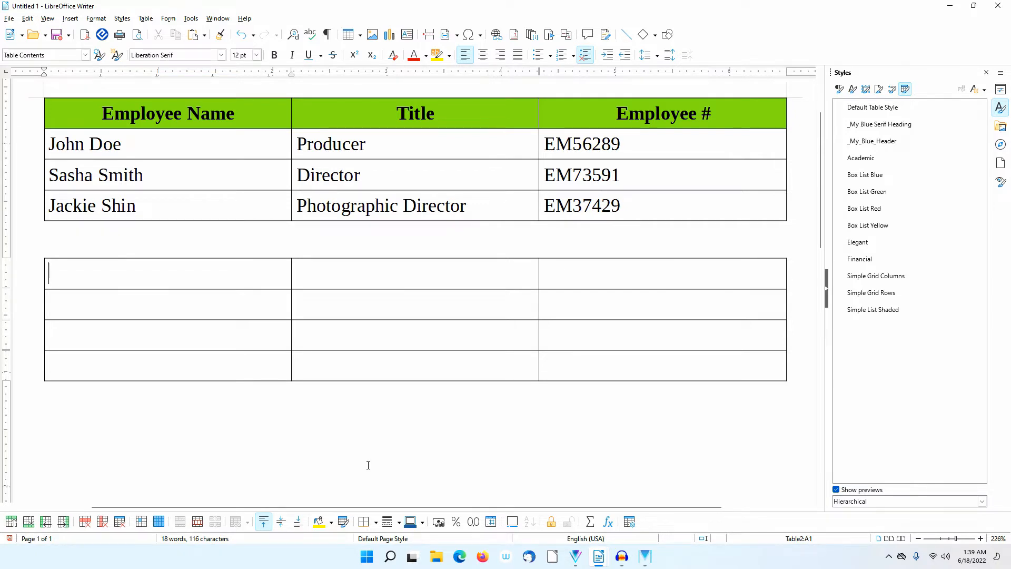
# - Try the Box List Green and Simple Grid Columns styles on the new empty table, and delete that table
pyautogui.click(383, 311)
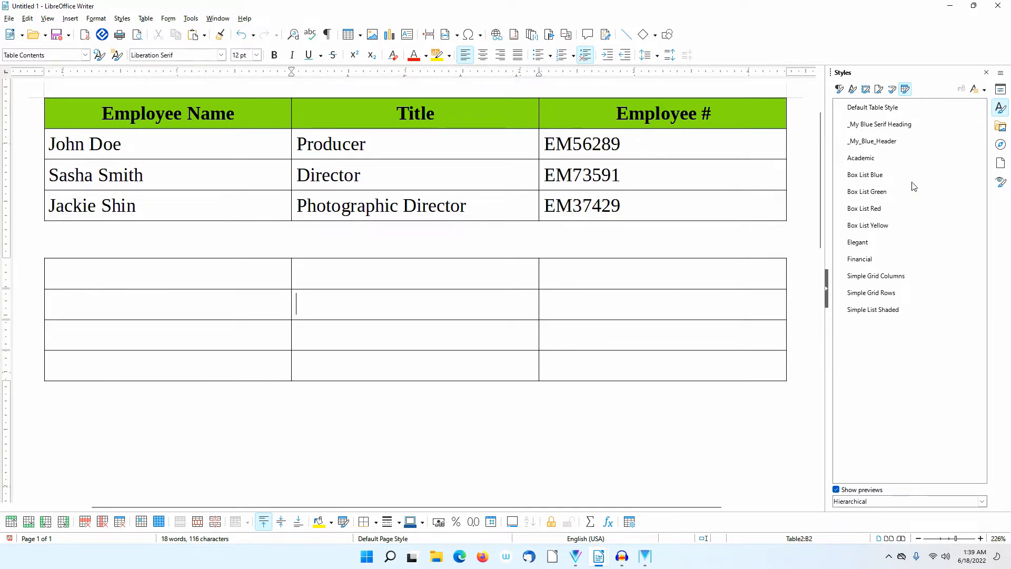
pyautogui.doubleClick(872, 193)
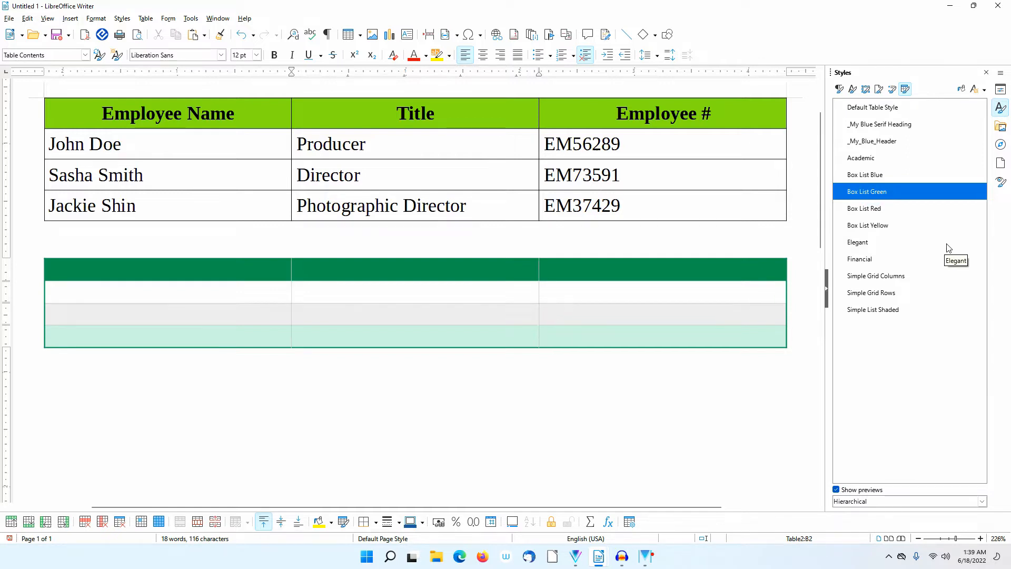
pyautogui.doubleClick(893, 278)
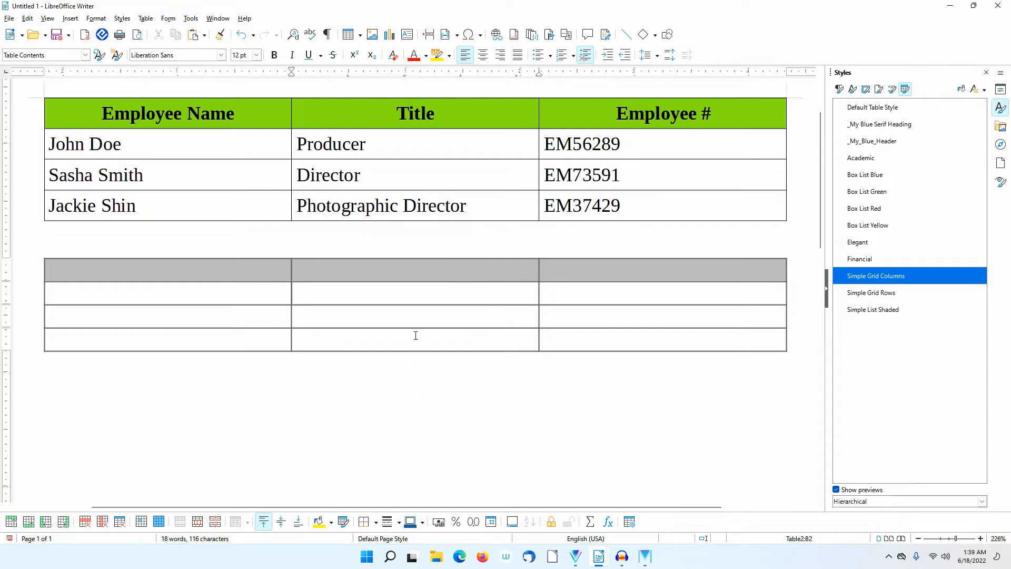
pyautogui.click(412, 288)
pyautogui.click(119, 523)
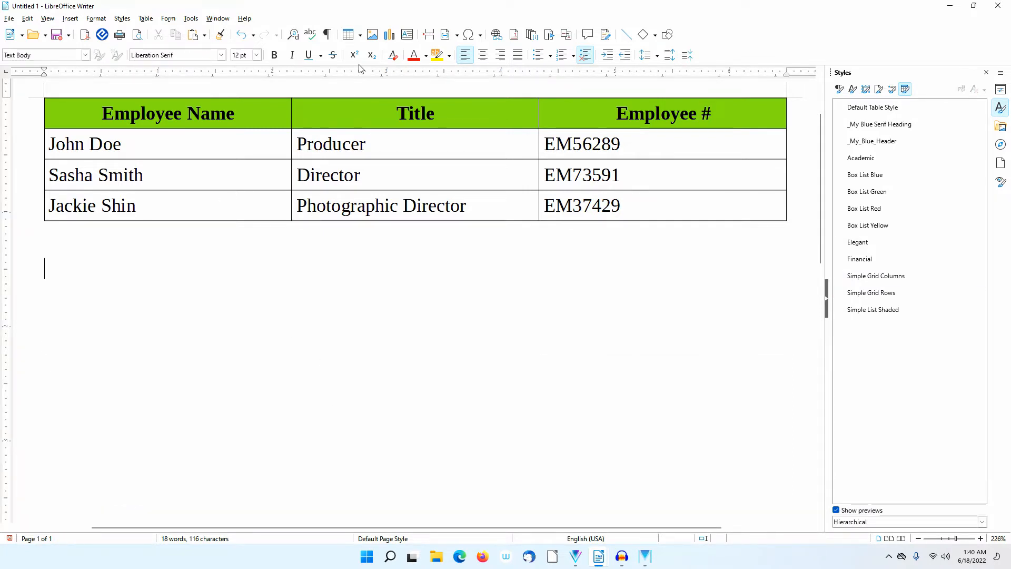
# - Define a new table with 4 columns and 5 rows through the detailed table insertion options
pyautogui.click(348, 34)
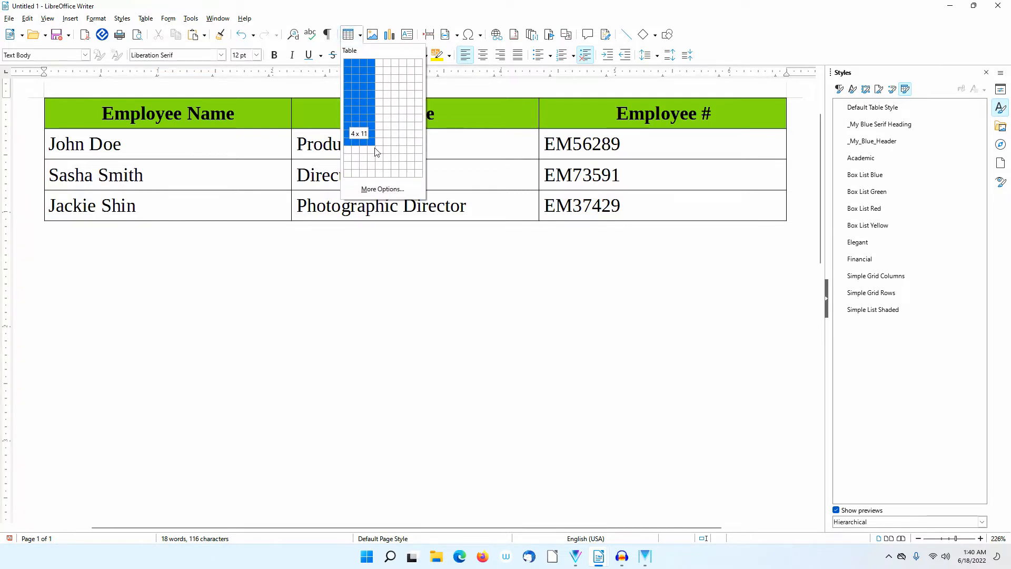
pyautogui.click(384, 190)
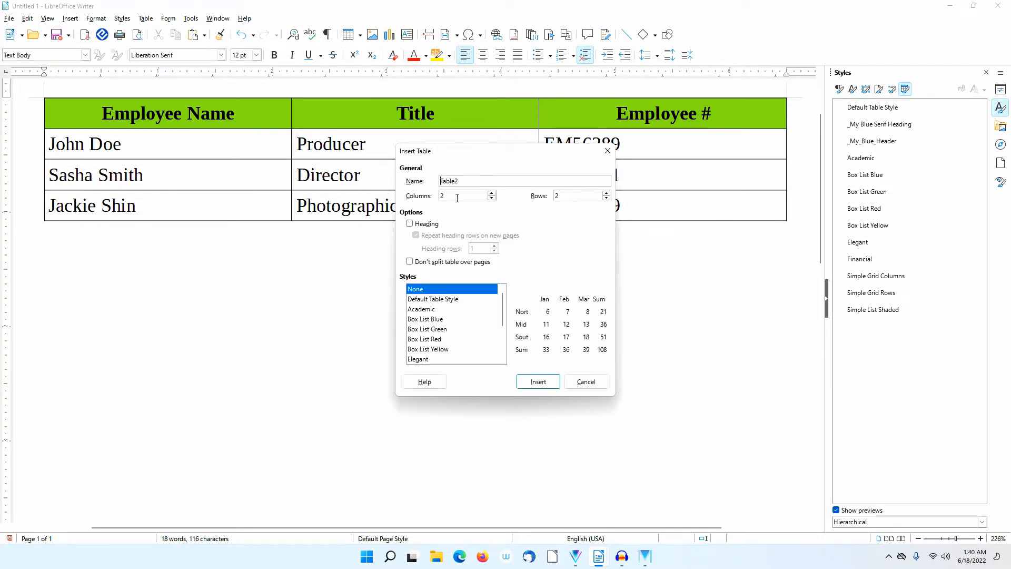
pyautogui.moveTo(456, 196); pyautogui.dragTo(440, 196)
pyautogui.write('4')
pyautogui.press('Tab')
pyautogui.write('5')
pyautogui.press('Tab')
# - Insert the table with the _My_Blue_Header style after previewing _My Blue Serif Heading, and undo the insertion
pyautogui.scroll(-2, 444, 310)
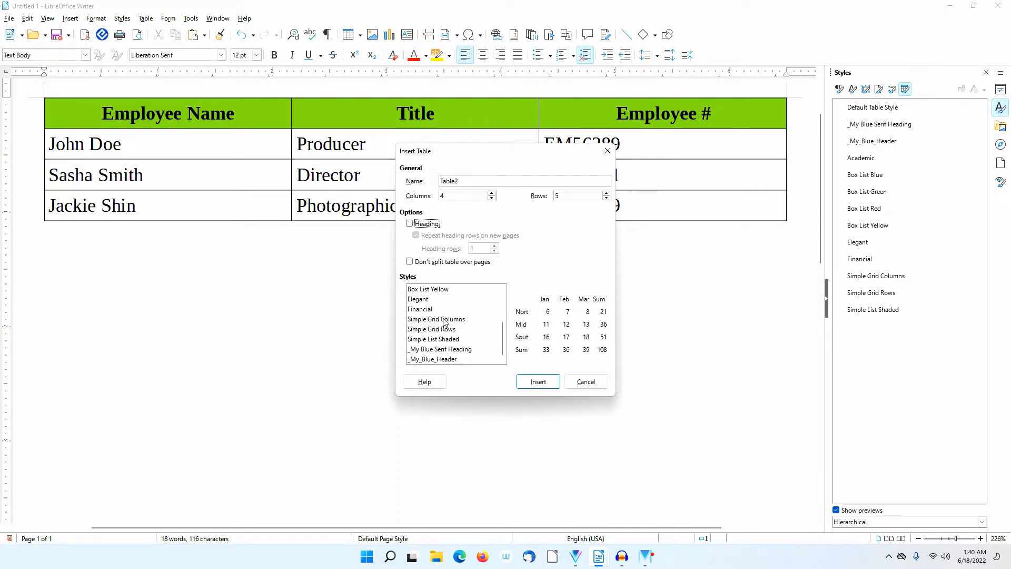
pyautogui.scroll(1, 445, 324)
pyautogui.scroll(1, 445, 324)
pyautogui.scroll(-2, 444, 325)
pyautogui.click(448, 350)
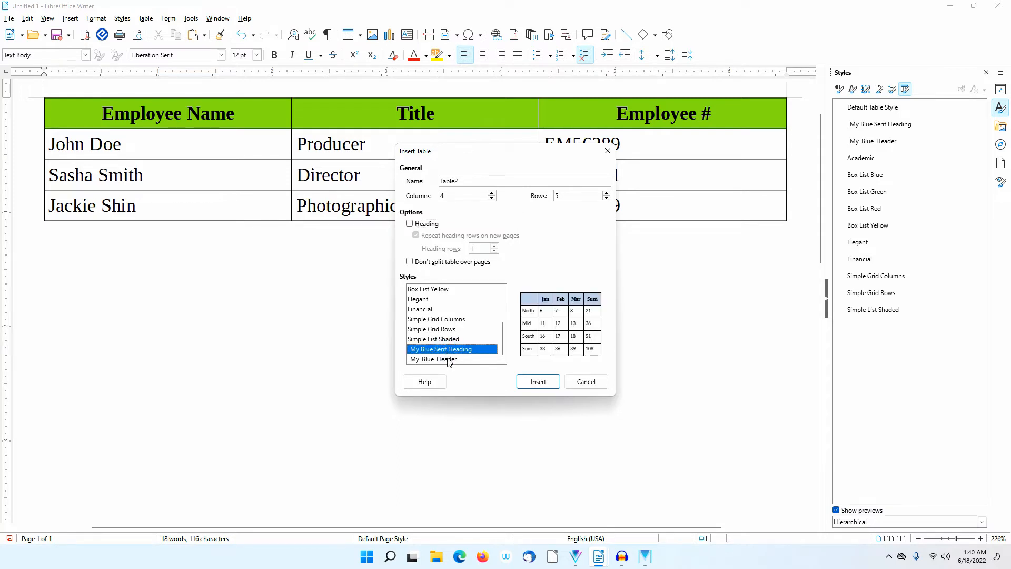
pyautogui.click(448, 360)
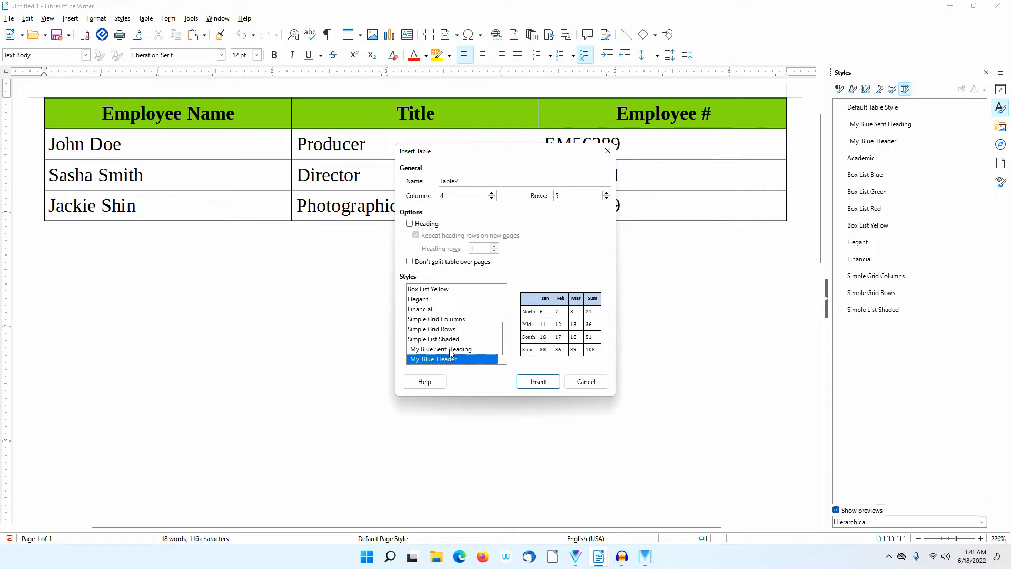
pyautogui.click(450, 350)
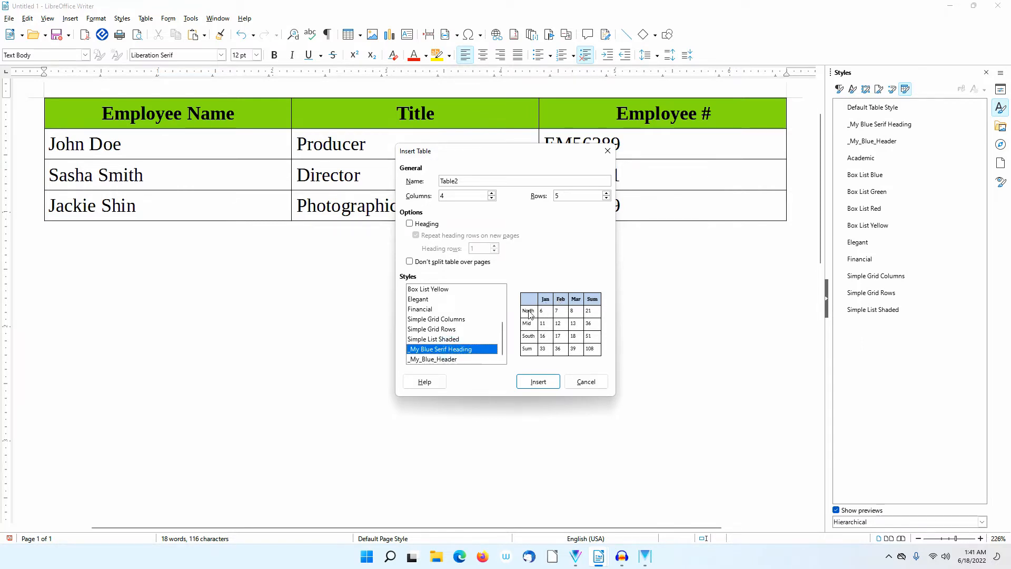
pyautogui.click(472, 359)
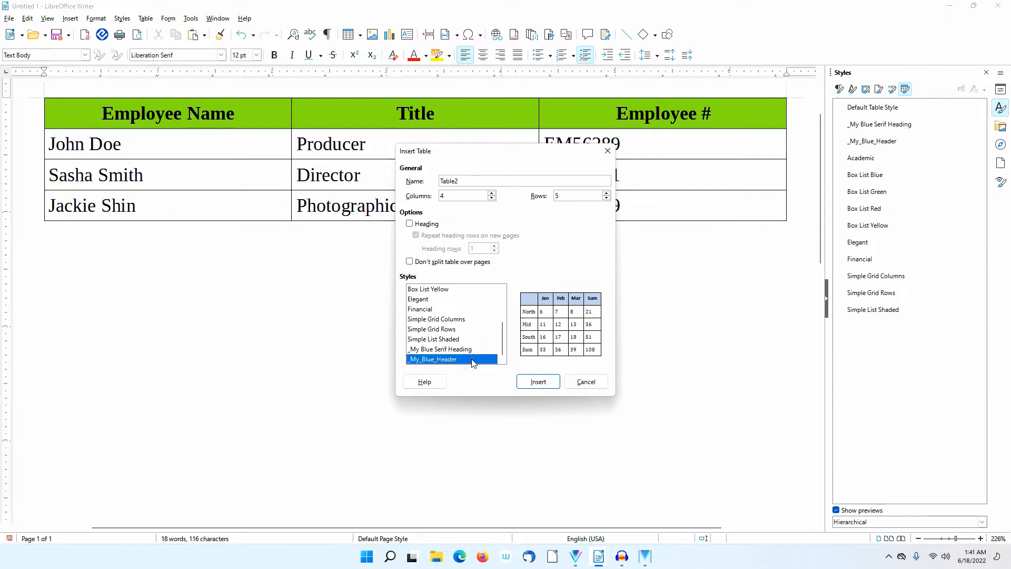
pyautogui.click(532, 383)
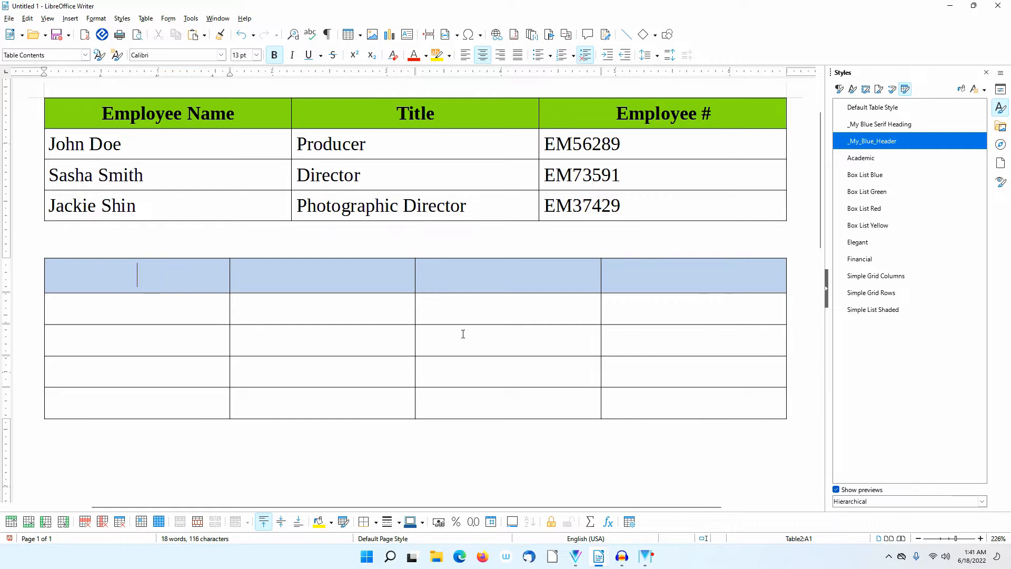
pyautogui.click(243, 36)
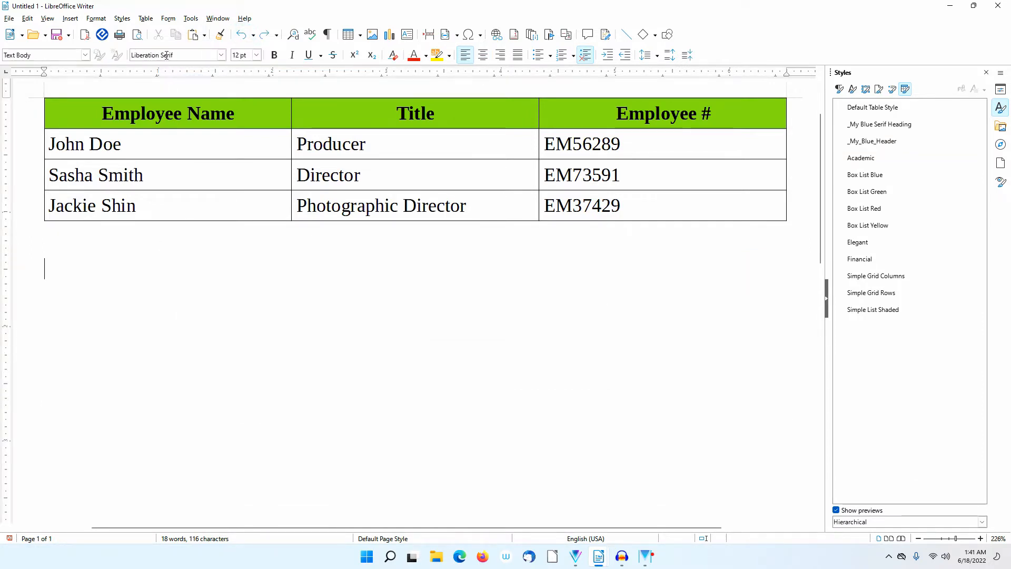
# - Set up another new table below the employee table with 4 columns and 5 rows
pyautogui.click(146, 19)
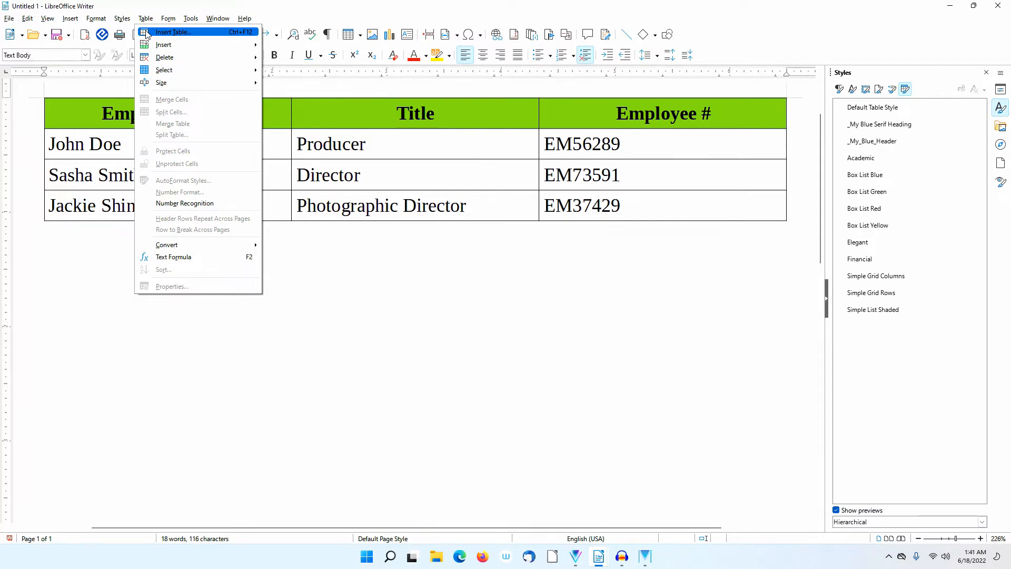
pyautogui.click(147, 32)
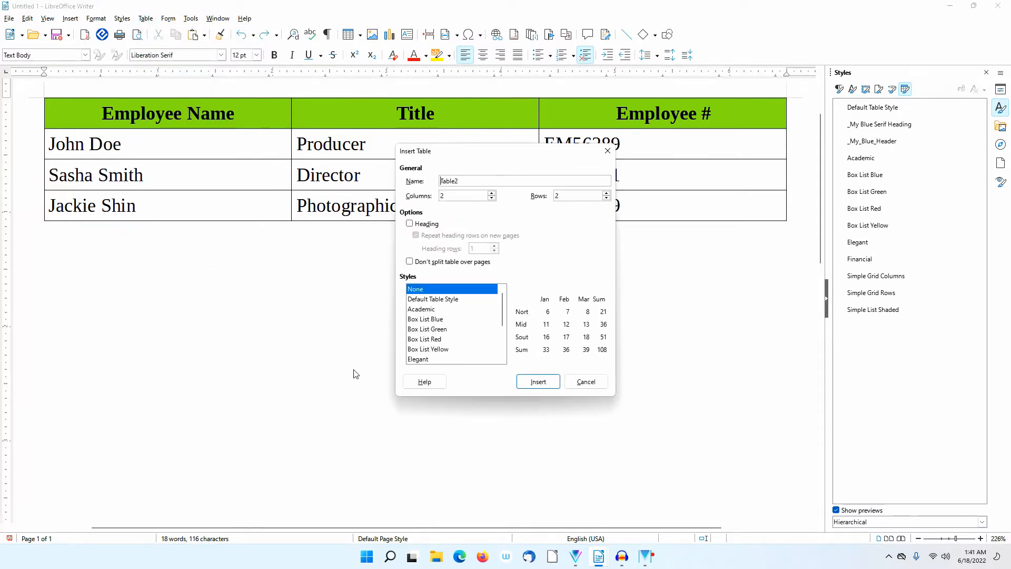
pyautogui.doubleClick(451, 195)
pyautogui.write('4')
pyautogui.press('Tab')
pyautogui.write('5')
pyautogui.press('Tab')
# - Enable a heading of 2 rows that repeats on new pages, and insert the table without a table style
pyautogui.click(409, 224)
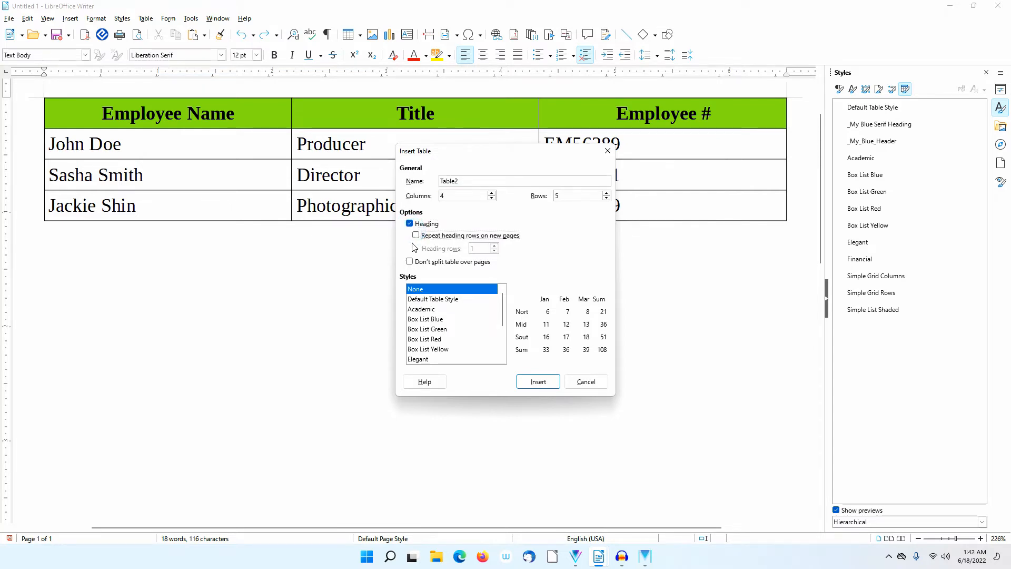
pyautogui.click(416, 235)
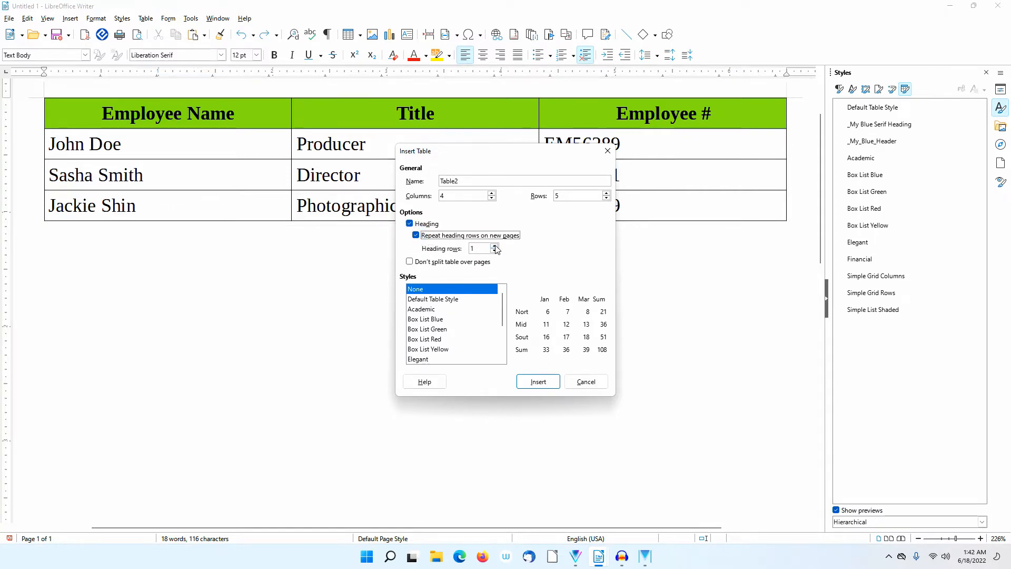
pyautogui.click(495, 246)
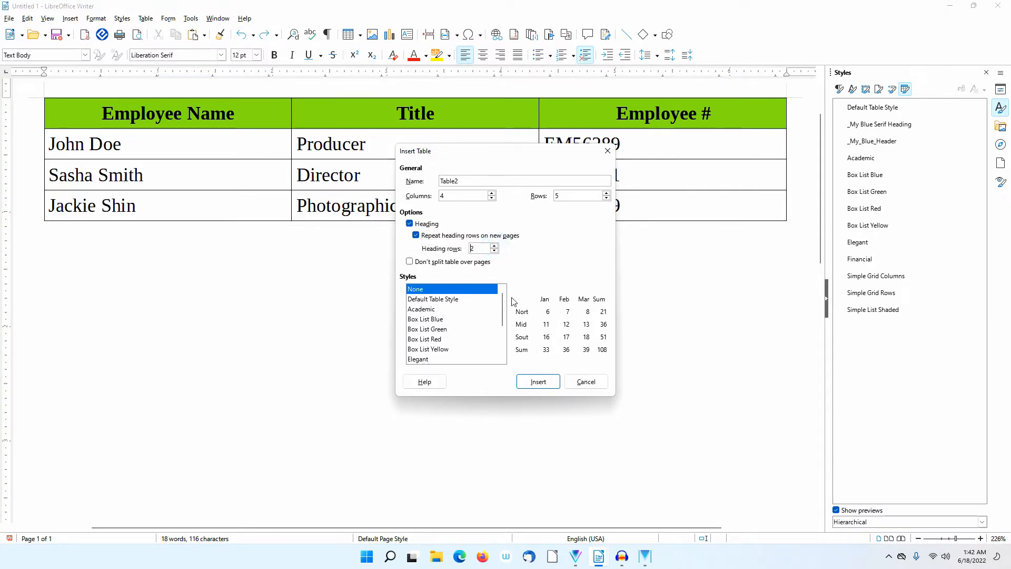
pyautogui.click(537, 382)
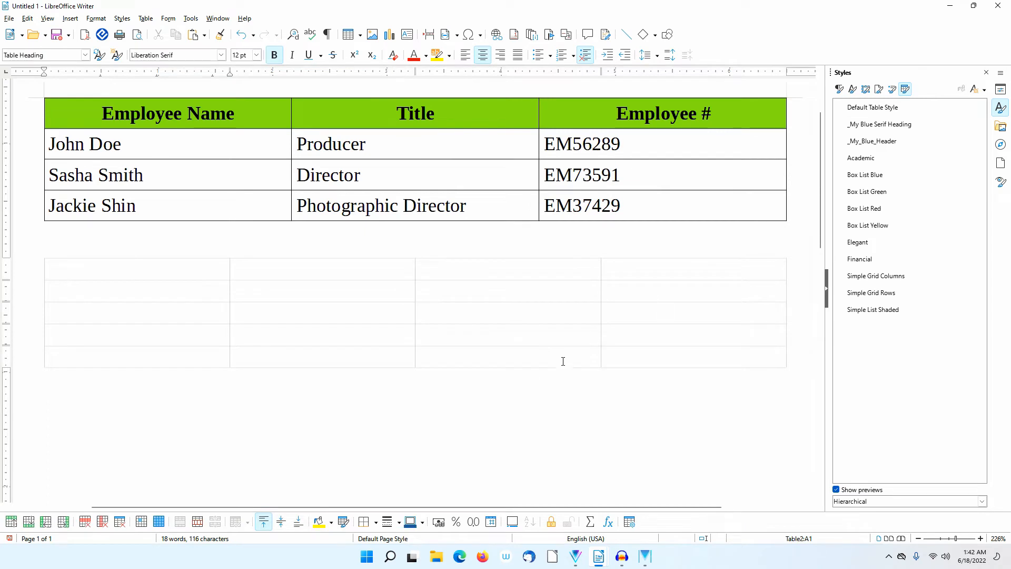
# - Examine which paragraph styles are used in the heading rows and the body cells of the new table
pyautogui.click(840, 90)
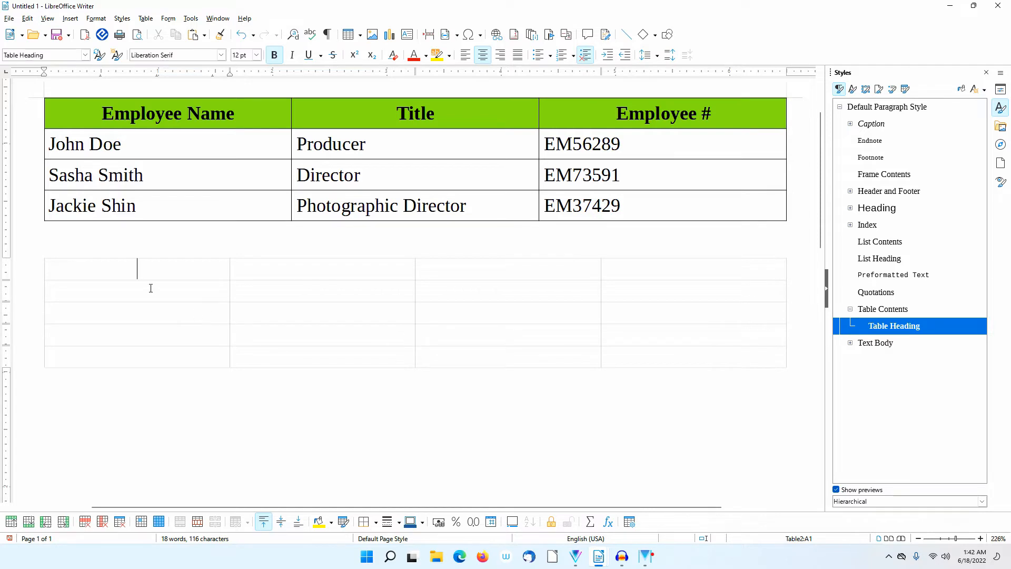
pyautogui.click(267, 294)
pyautogui.click(463, 319)
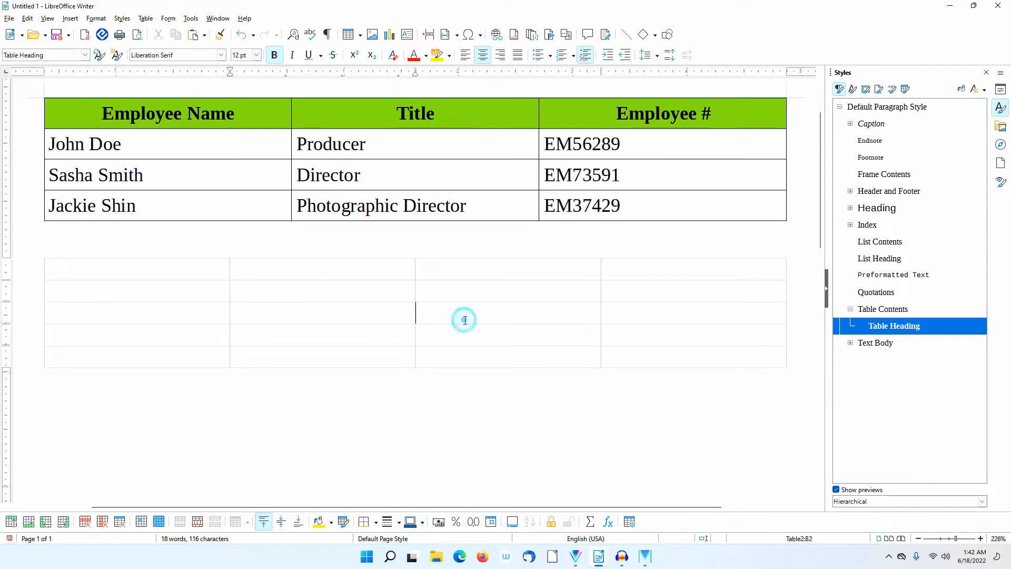
pyautogui.click(336, 338)
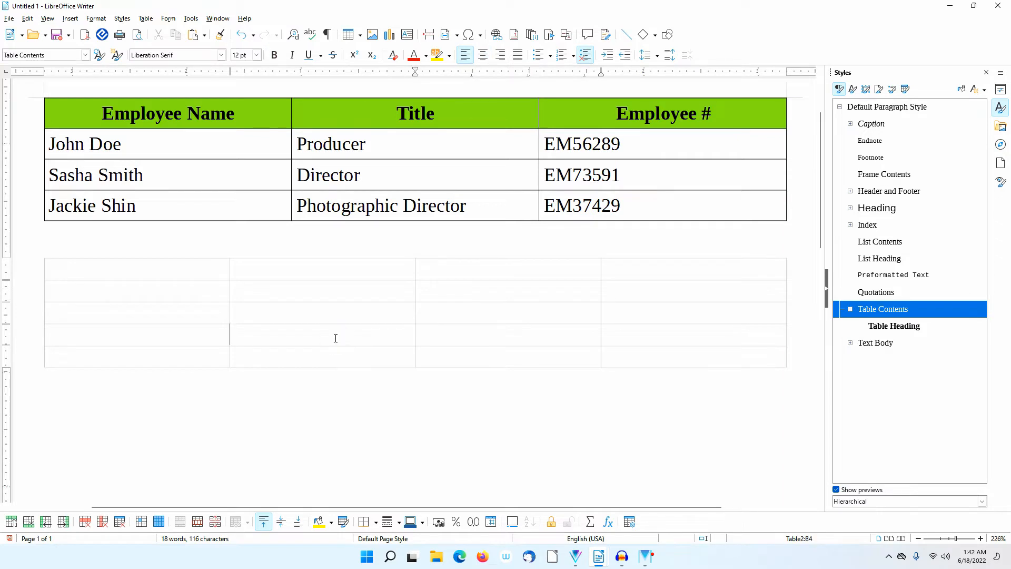
pyautogui.click(647, 362)
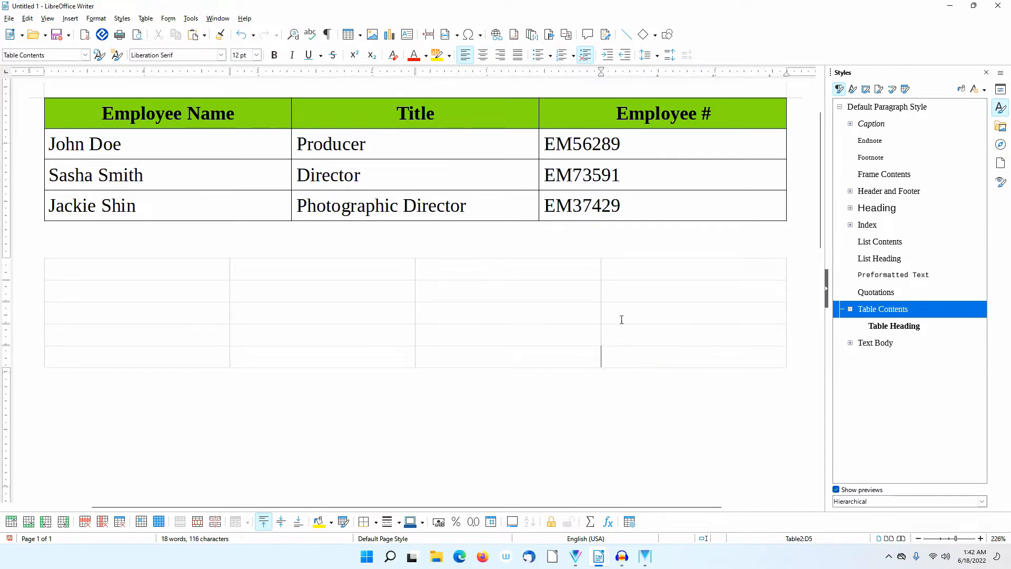
pyautogui.click(476, 266)
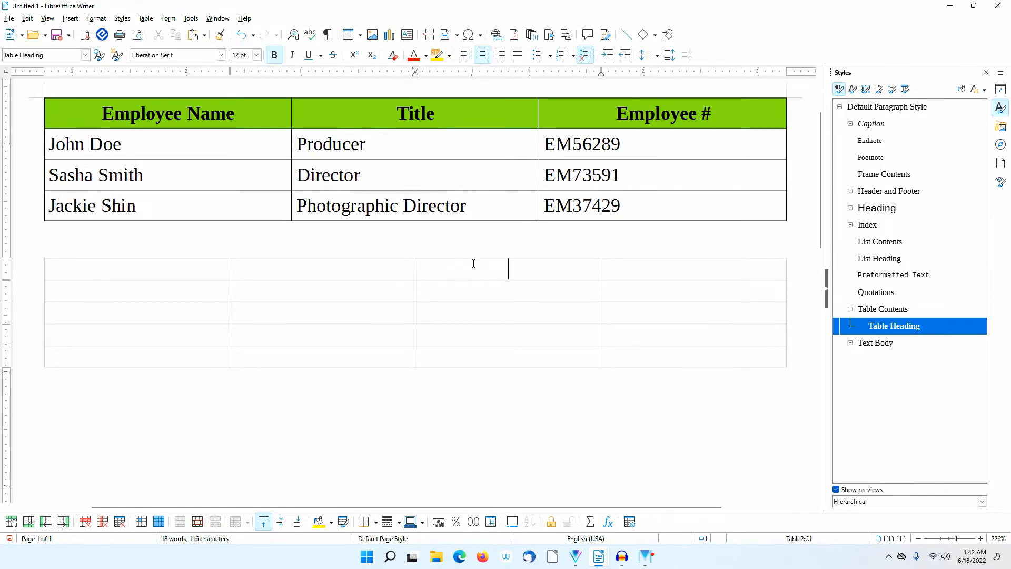
pyautogui.click(367, 296)
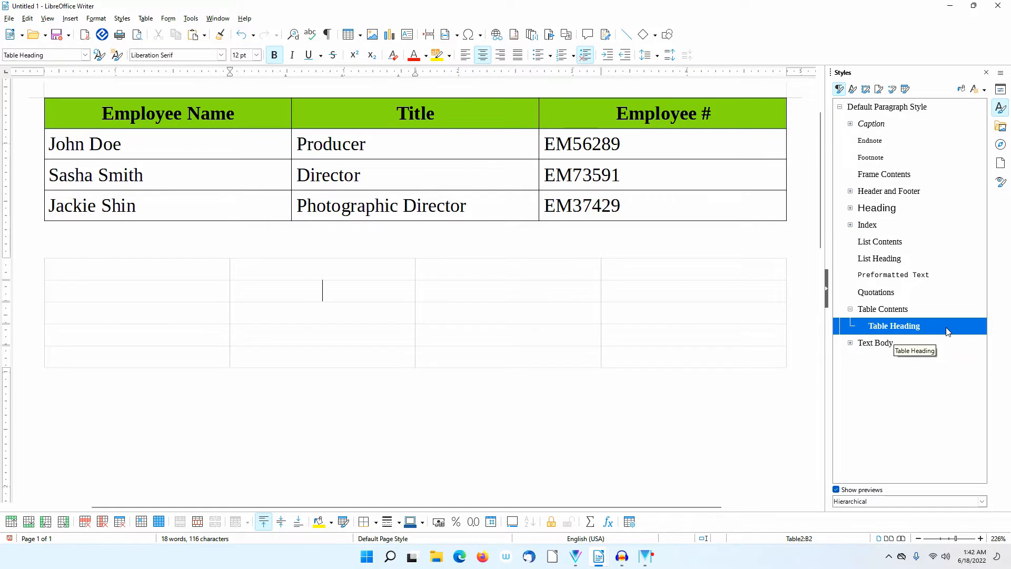
pyautogui.click(469, 315)
pyautogui.click(298, 341)
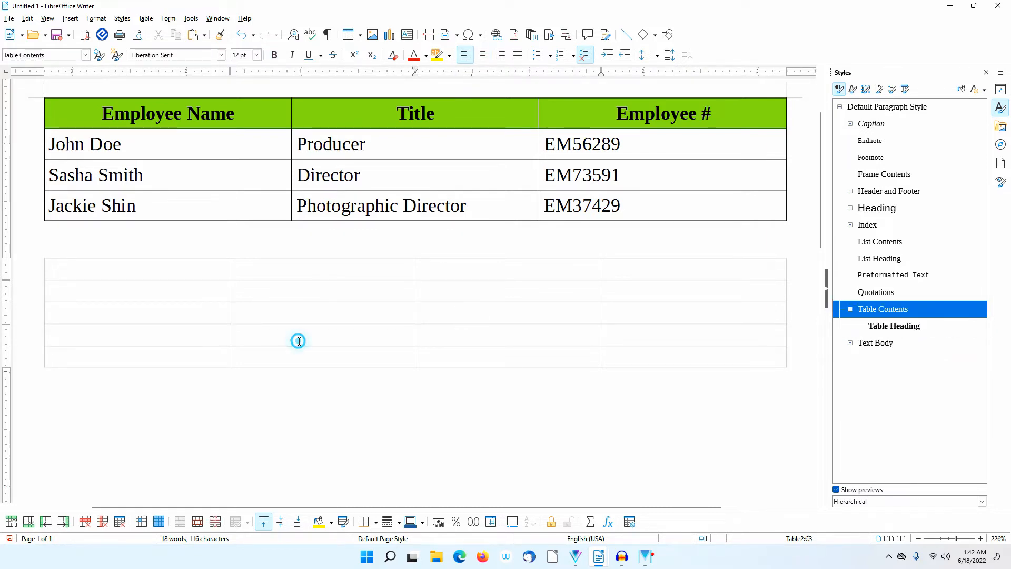
pyautogui.click(557, 356)
# - Give the new table an outer border and all inner lines with a line width of 0.50 pt
pyautogui.click(409, 267)
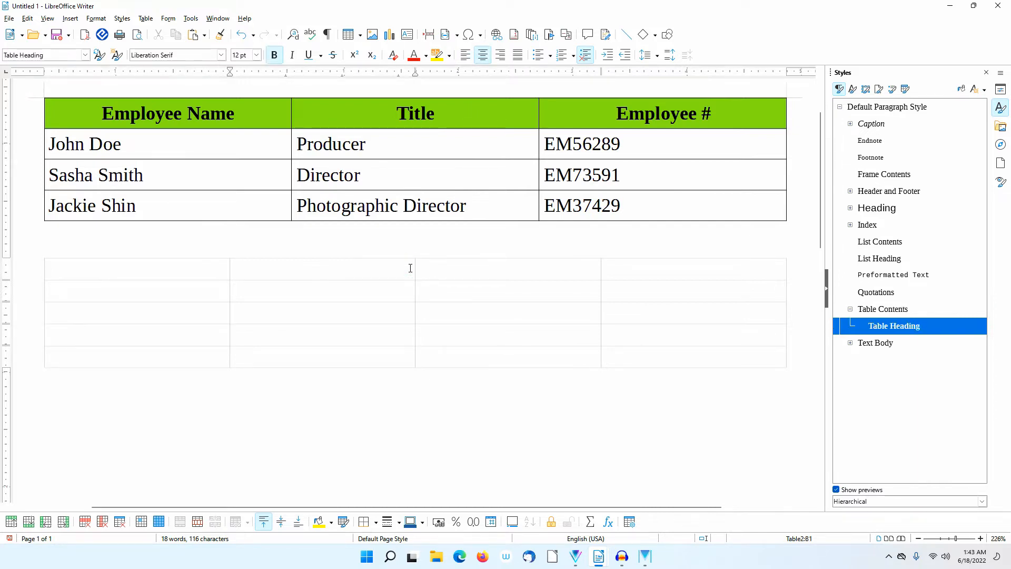
pyautogui.rightClick(410, 268)
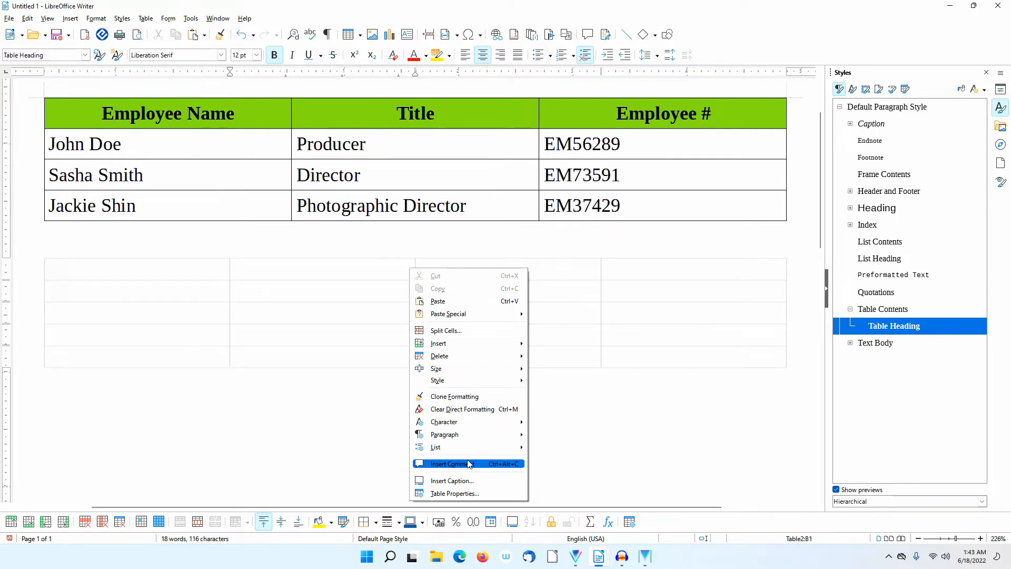
pyautogui.click(471, 494)
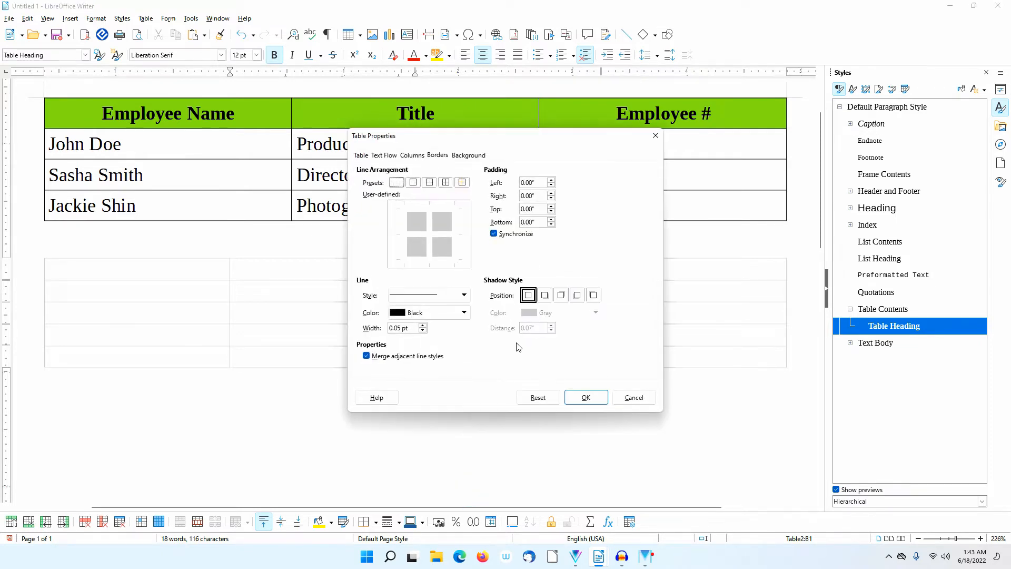
pyautogui.click(446, 182)
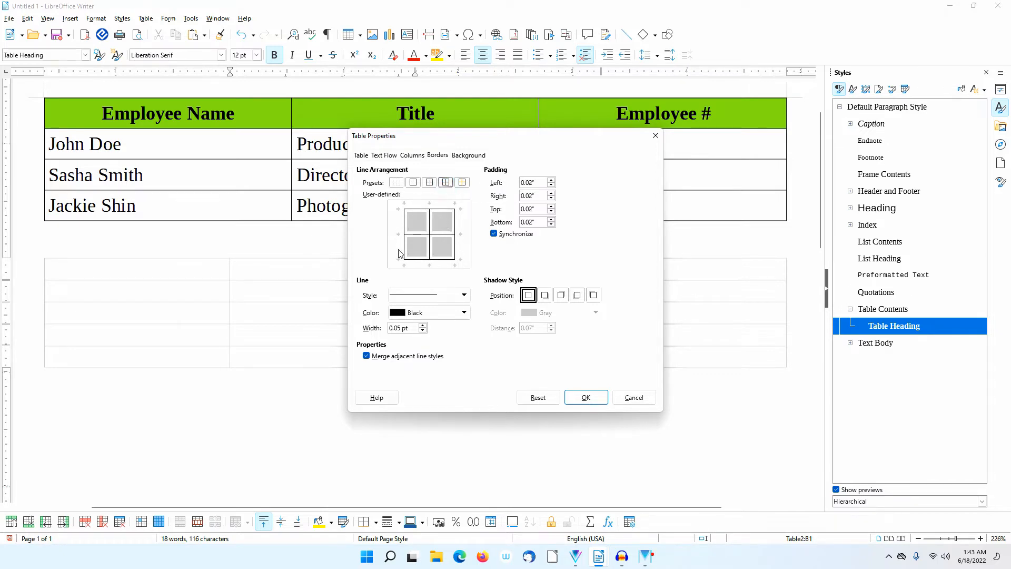
pyautogui.tripleClick(408, 327)
pyautogui.write('0.50')
pyautogui.click(580, 400)
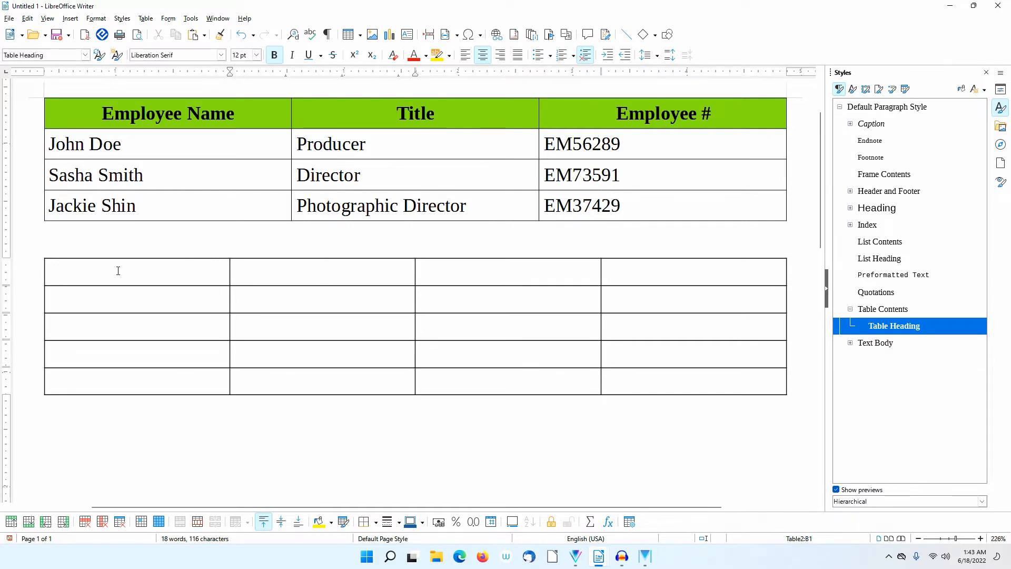
# - Merge all four cells of the new table's first row into a single cell
pyautogui.moveTo(118, 271); pyautogui.dragTo(239, 270)
pyautogui.moveTo(403, 277); pyautogui.dragTo(635, 270)
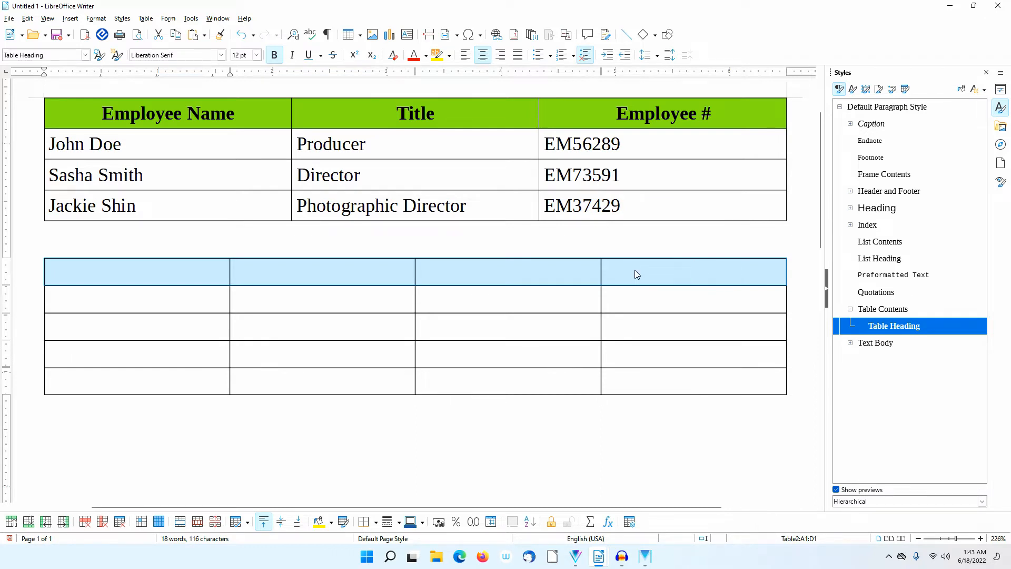
pyautogui.rightClick(634, 270)
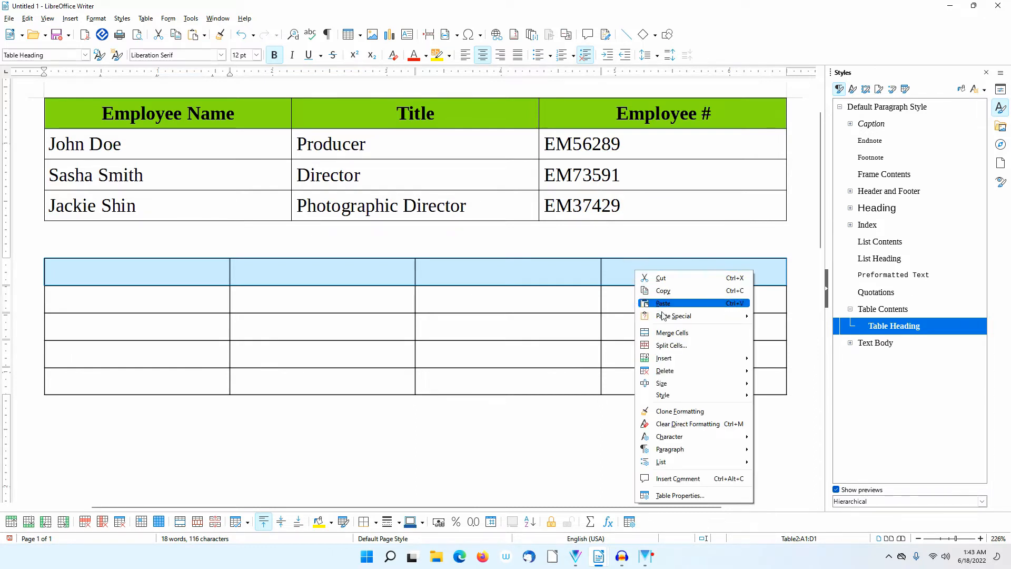
pyautogui.click(675, 334)
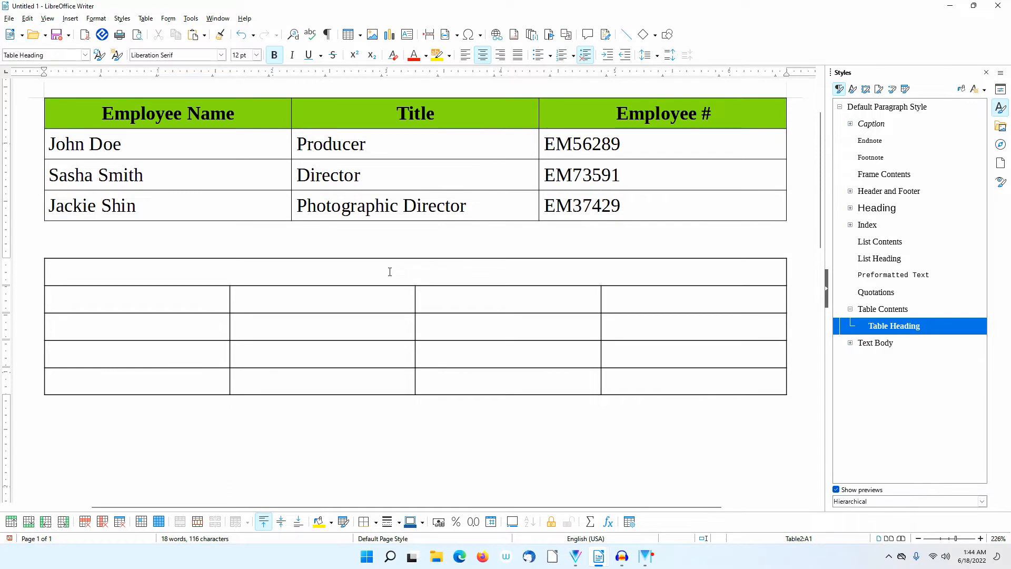
# - Try a yellow ffde59 area fill on the Table Heading paragraph style and reset the area to none
pyautogui.rightClick(901, 326)
pyautogui.click(917, 346)
pyautogui.click(495, 139)
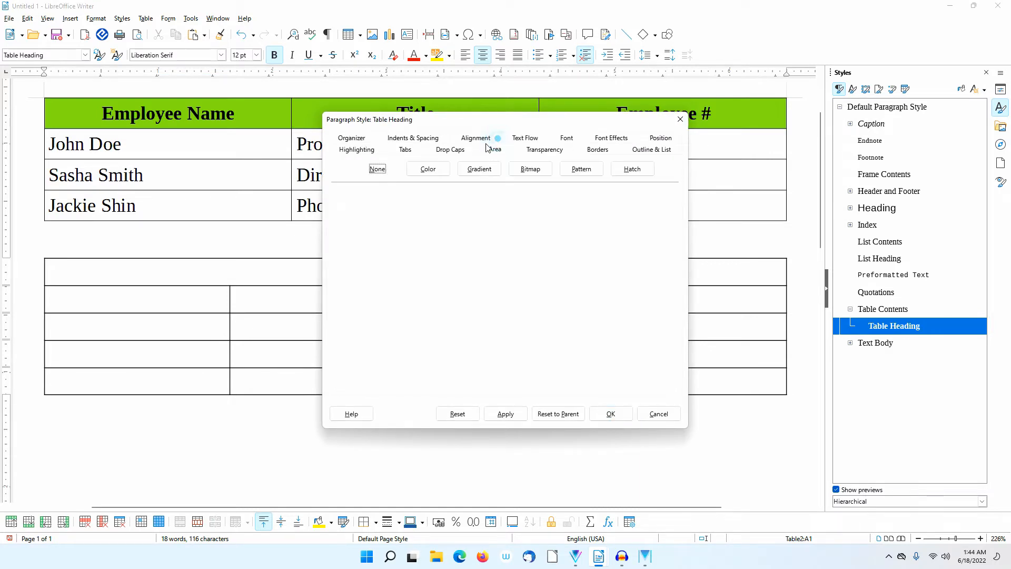
pyautogui.click(428, 168)
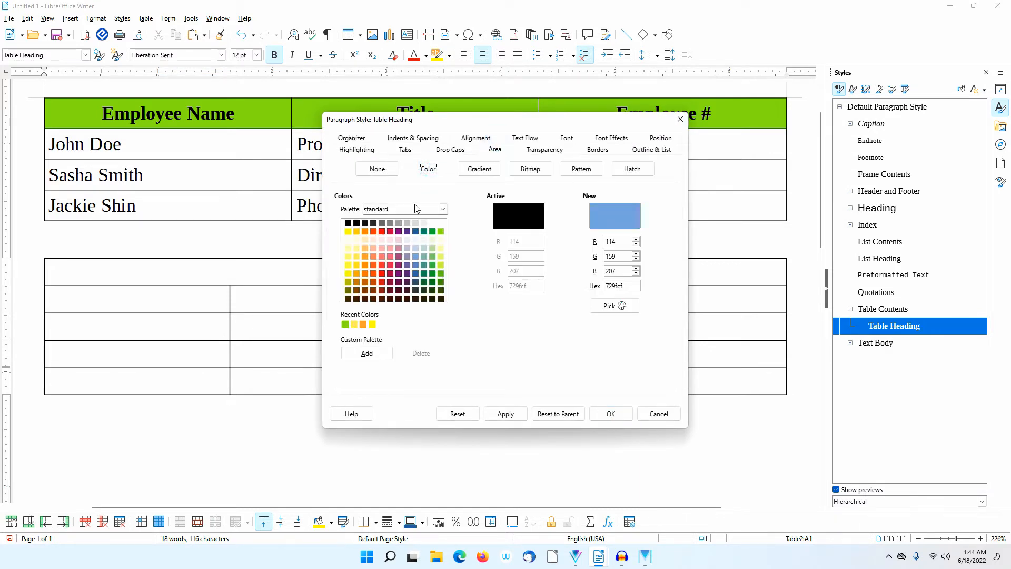
pyautogui.click(358, 258)
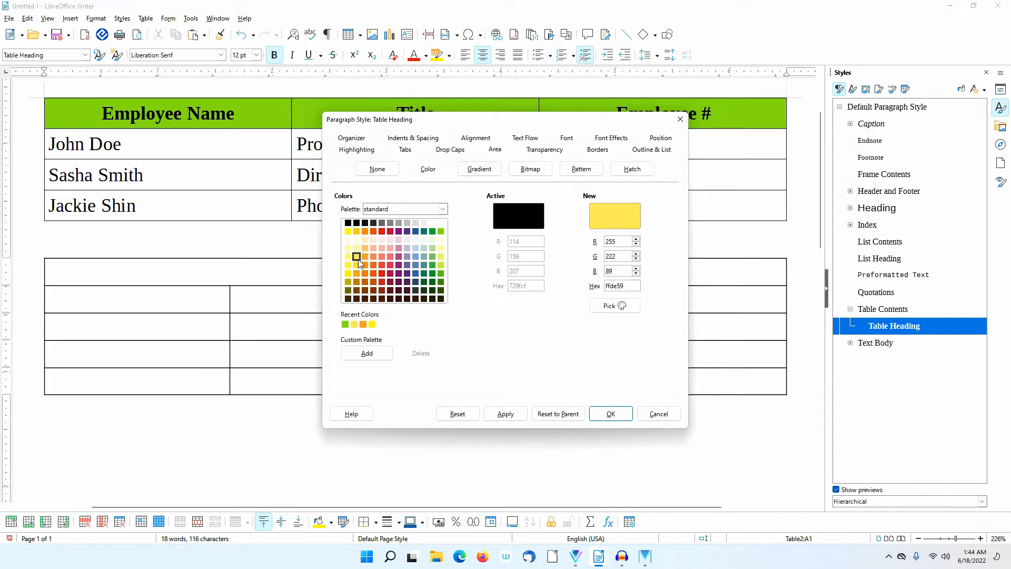
pyautogui.click(502, 416)
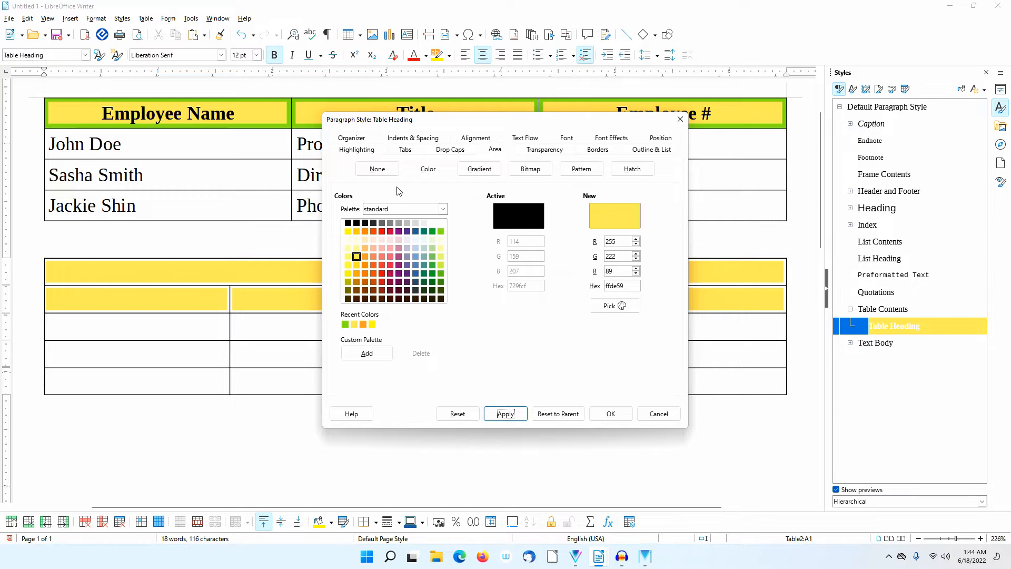
pyautogui.click(383, 171)
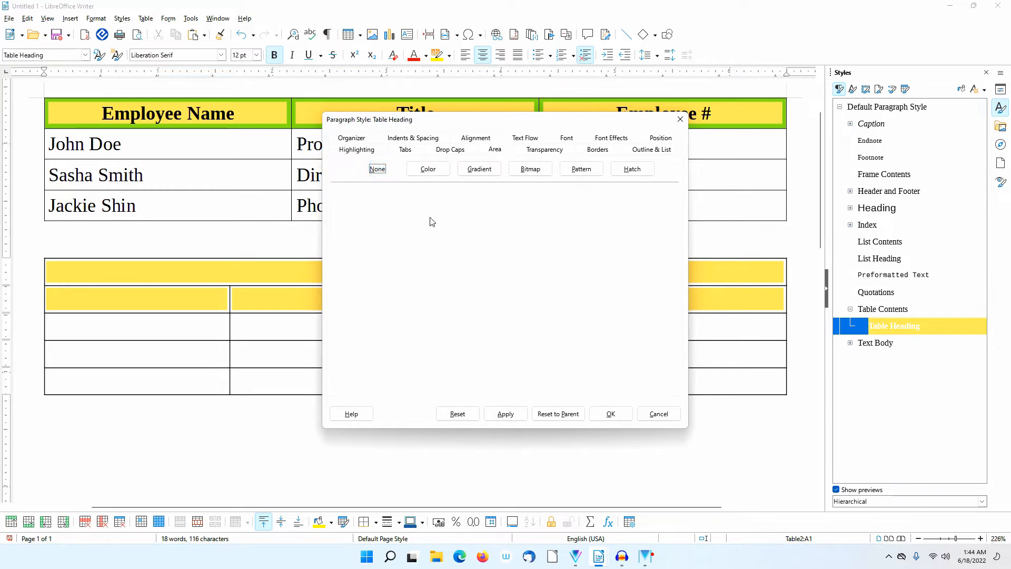
pyautogui.click(613, 416)
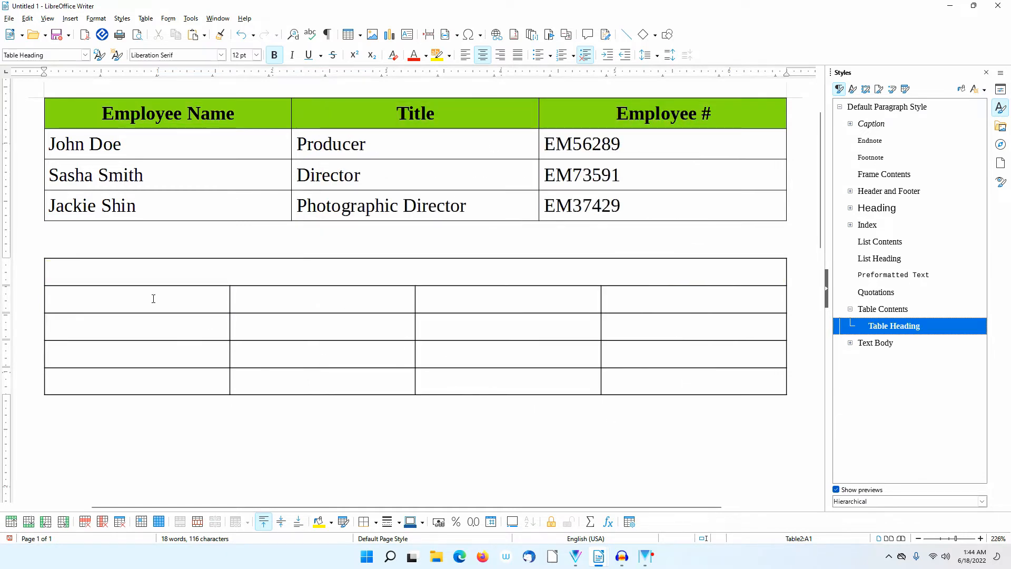
# - Give all cells in the new table's two heading rows a yellow cell background
pyautogui.moveTo(111, 269); pyautogui.dragTo(278, 300)
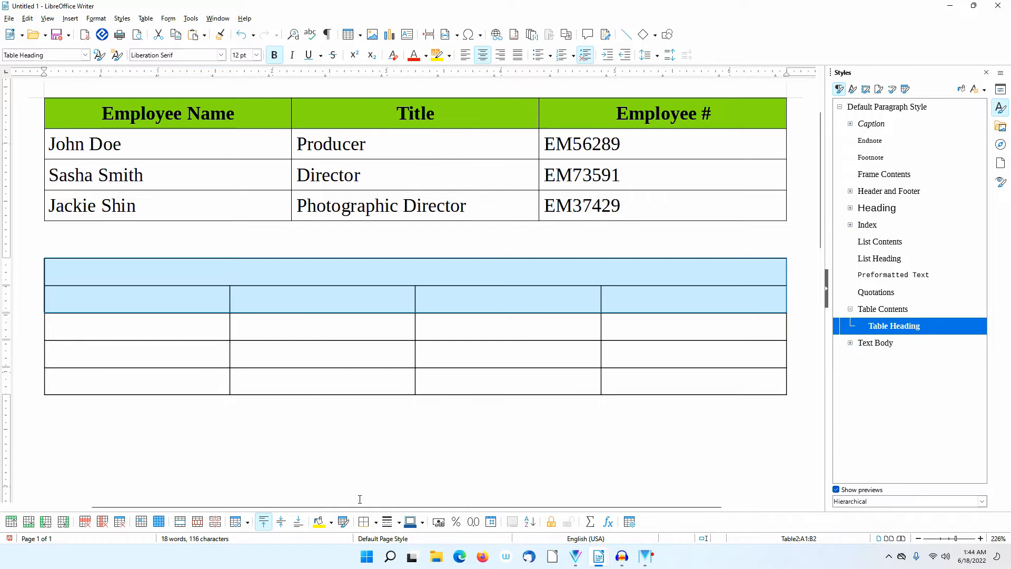
pyautogui.click(332, 522)
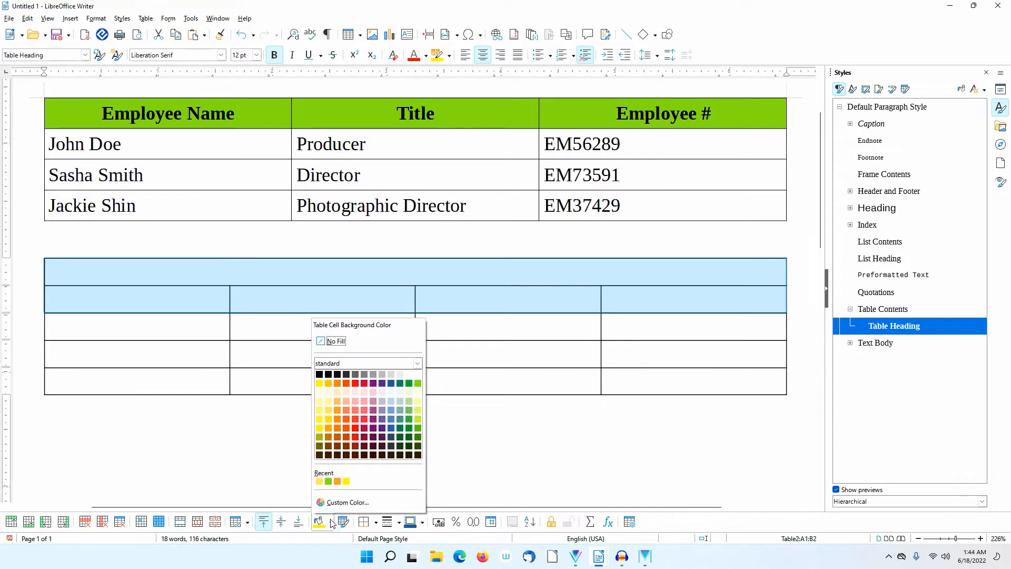
pyautogui.click(329, 410)
pyautogui.scroll(-2, 329, 409)
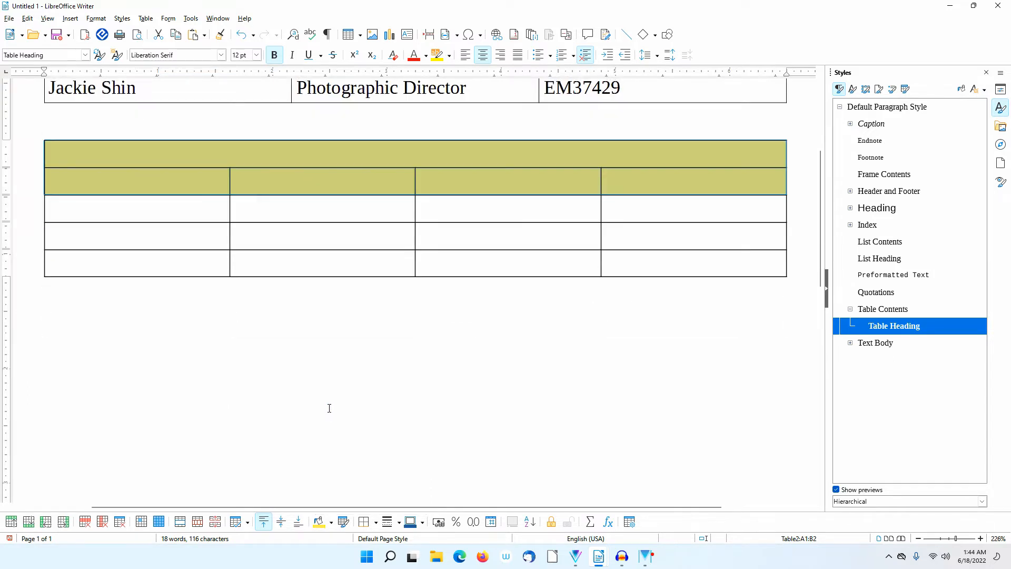
pyautogui.click(97, 294)
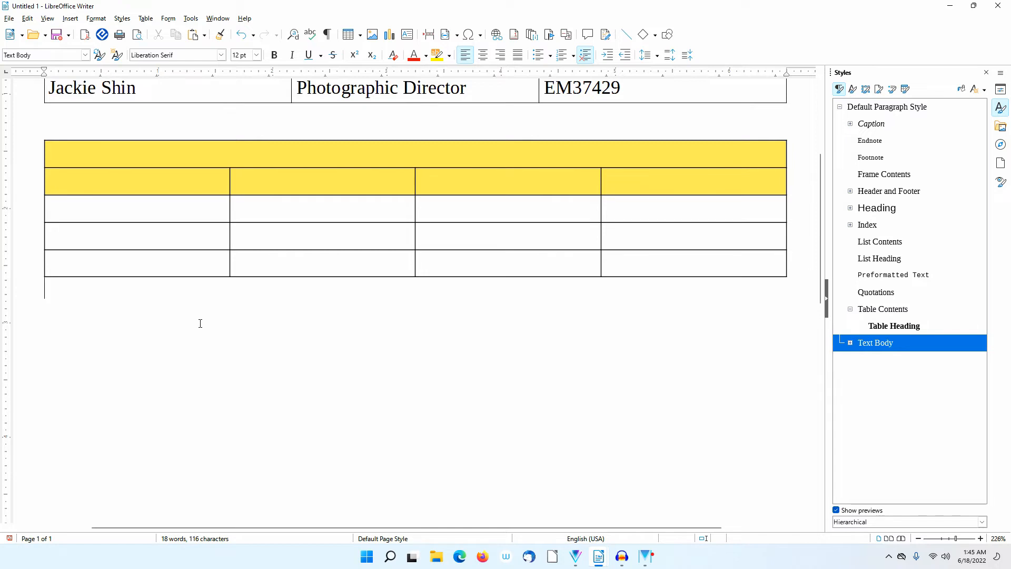
# - Enter "Title" in the merged heading cell and "Text" in each of the four cells of the second heading row
pyautogui.click(413, 152)
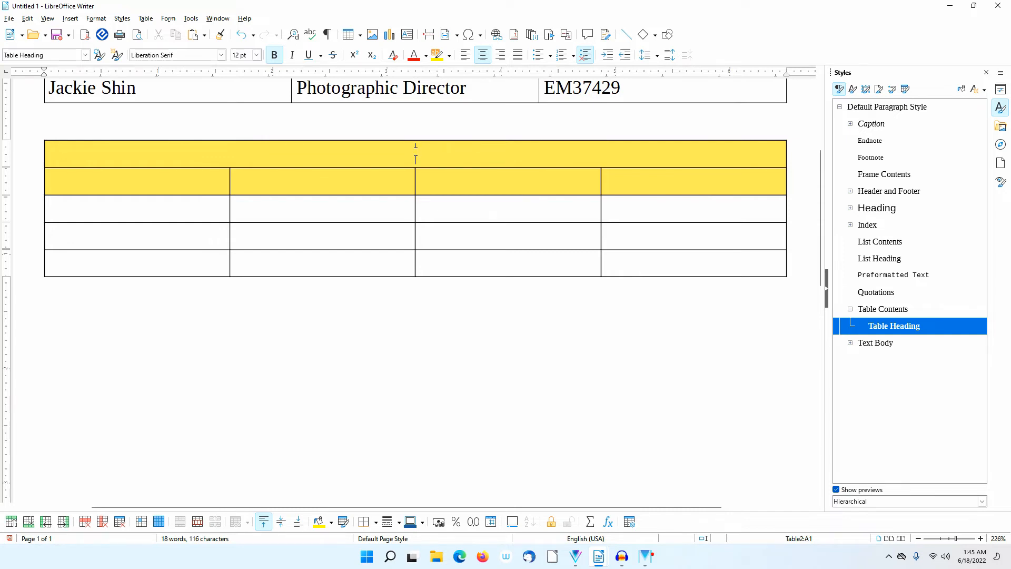
pyautogui.write('Title')
pyautogui.press('Tab')
pyautogui.write('Text')
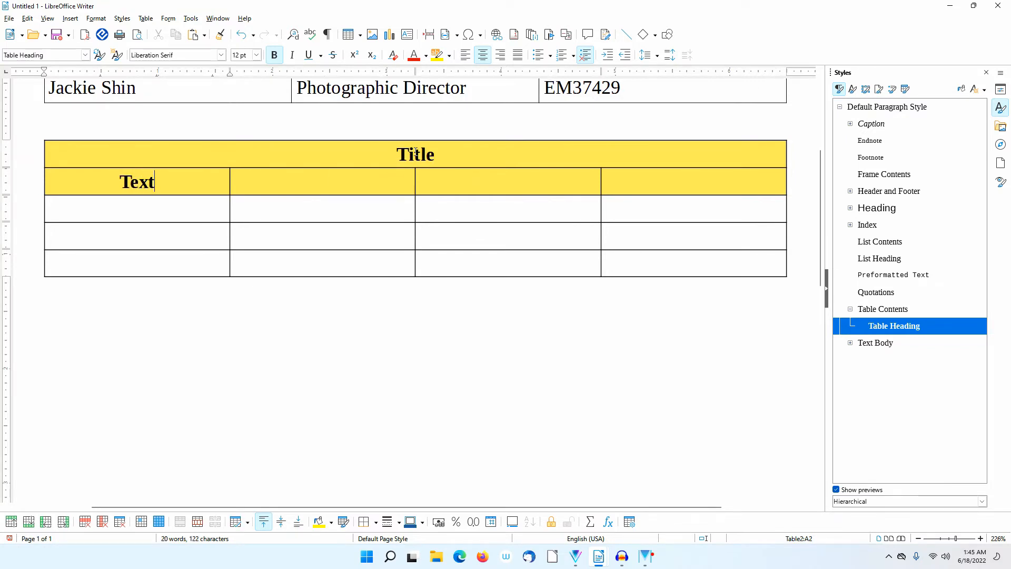
pyautogui.press('Tab')
pyautogui.write('Text')
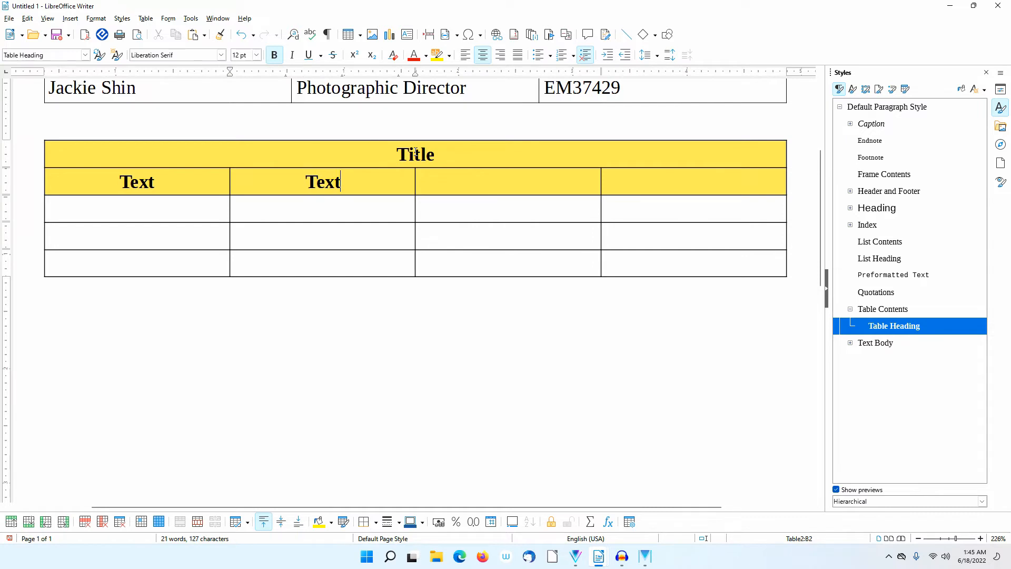
pyautogui.press('Tab')
pyautogui.write('Text')
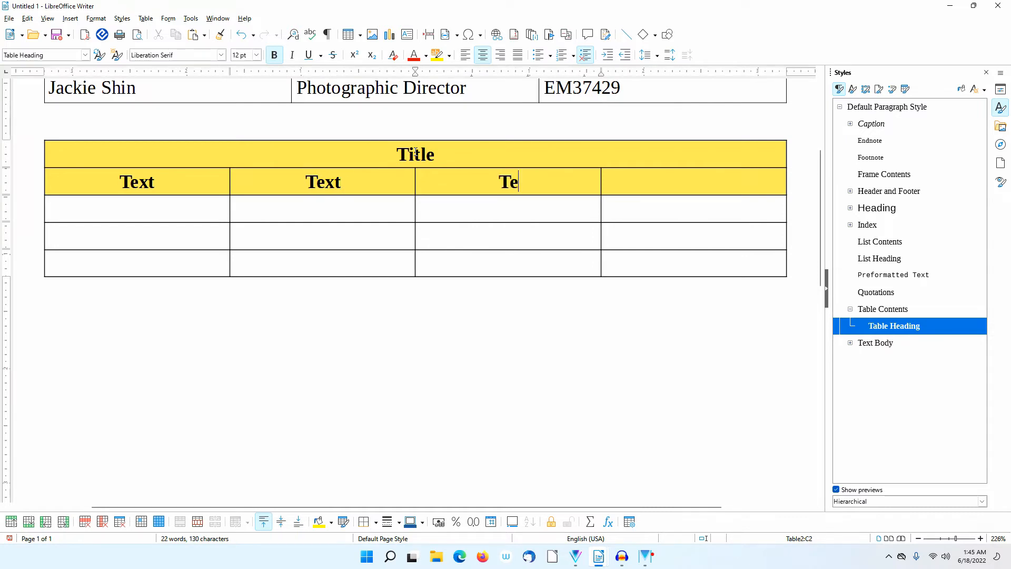
pyautogui.press('Tab')
pyautogui.write('Text')
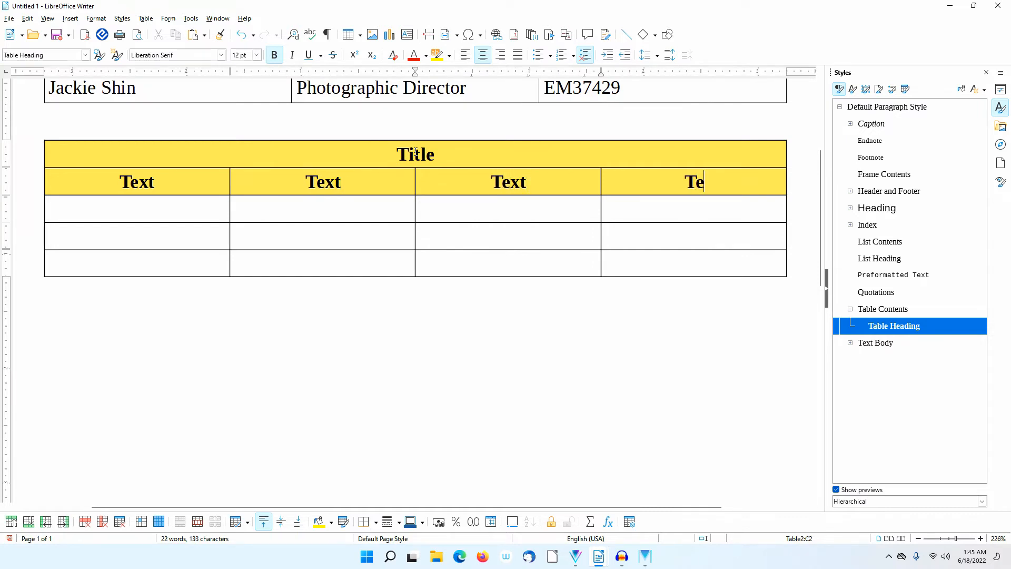
# - Enter "Text" in all four cells of the new table's first body row
pyautogui.press('Tab')
pyautogui.write('Text')
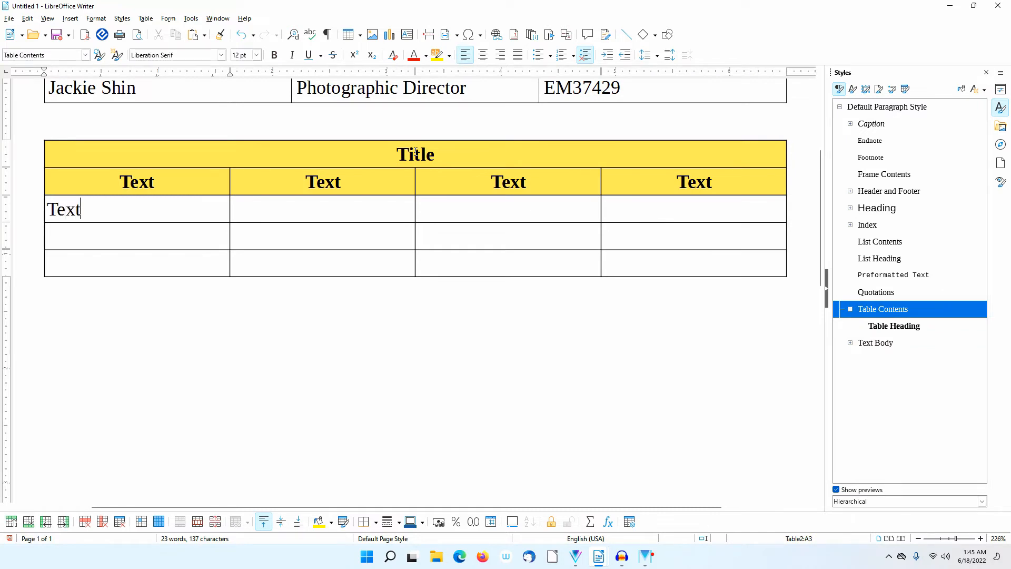
pyautogui.press('Tab')
pyautogui.write('Text')
pyautogui.press('Tab')
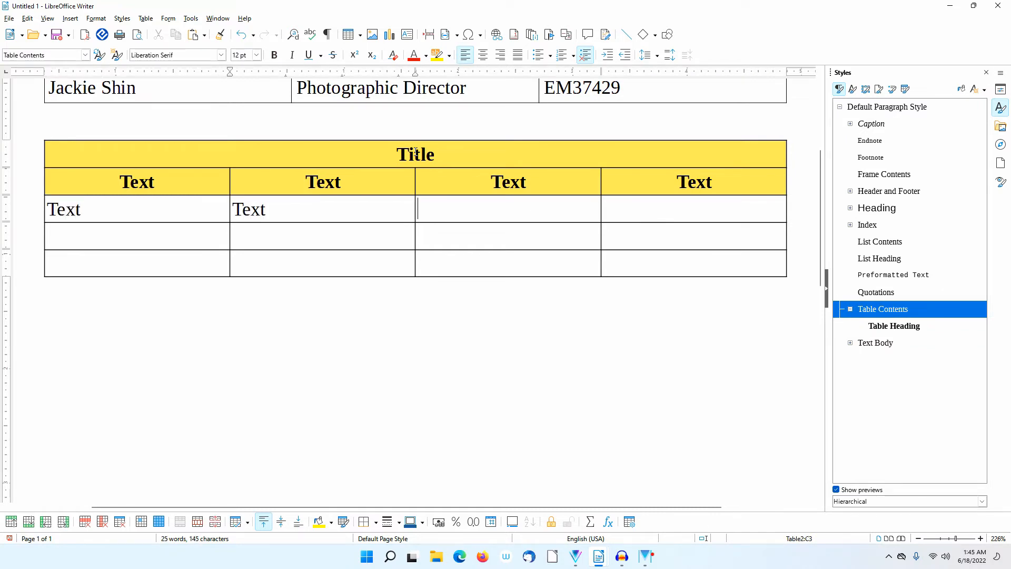
pyautogui.write('Text')
pyautogui.press('Tab')
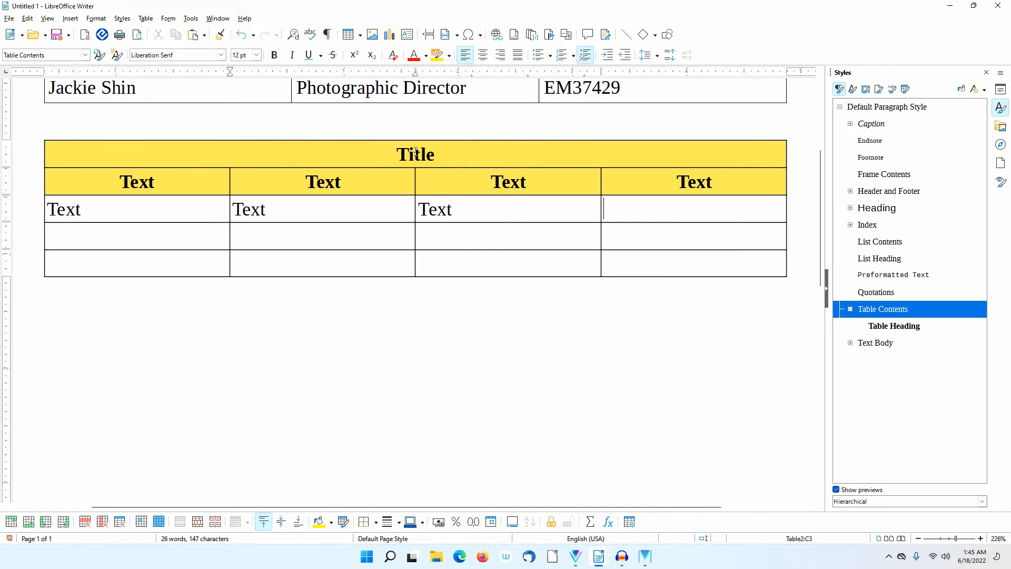
pyautogui.write('Text')
# - Enter "Text" in all four cells of the second body row
pyautogui.press('Tab')
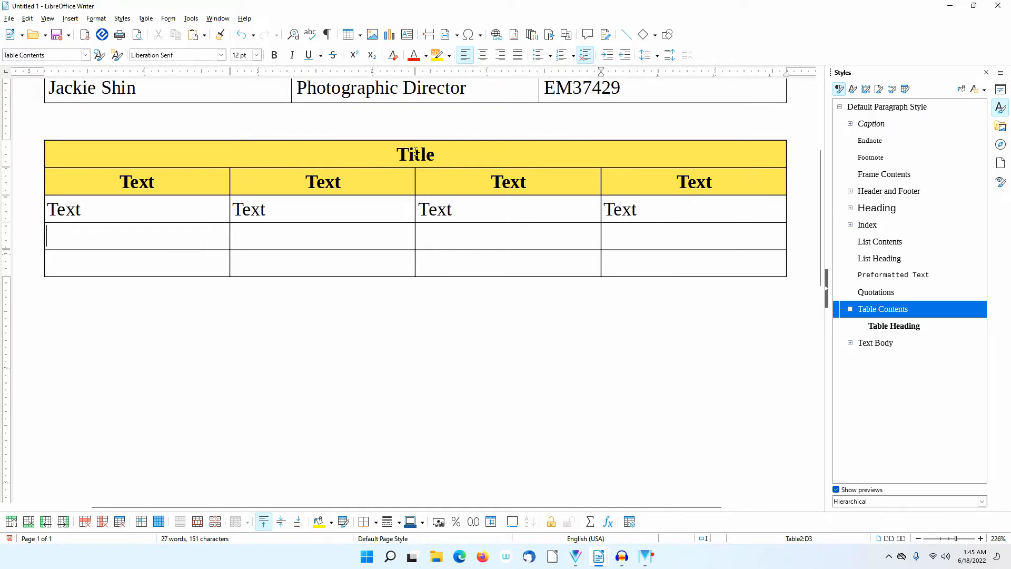
pyautogui.write('Text')
pyautogui.press('Tab')
pyautogui.write('Text')
pyautogui.press('Tab')
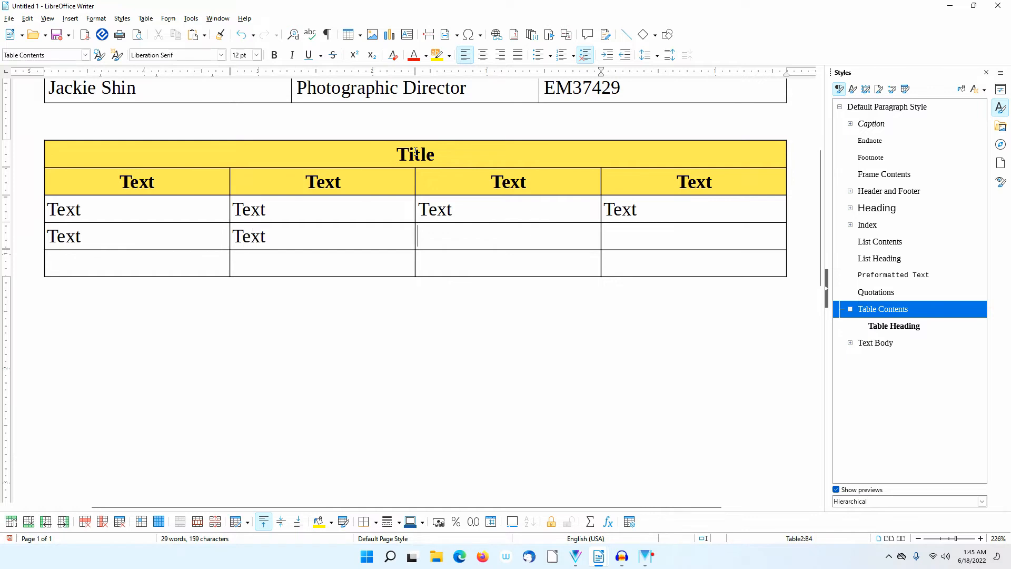
pyautogui.write('Text')
pyautogui.press('Tab')
pyautogui.write('Text')
# - Enter "Text" in all four cells of the last body row
pyautogui.press('Tab')
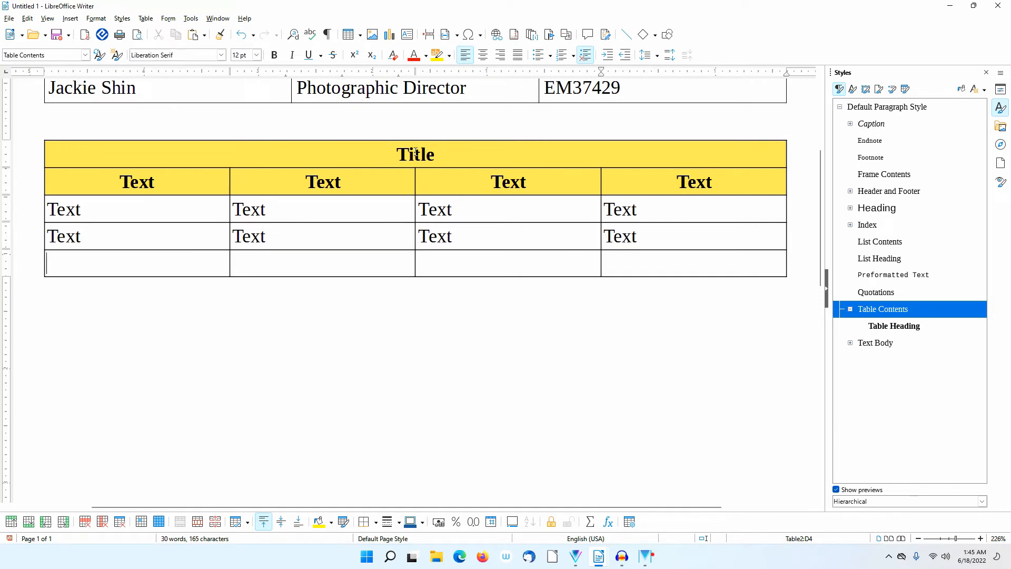
pyautogui.write('Text')
pyautogui.press('Tab')
pyautogui.write('Tex')
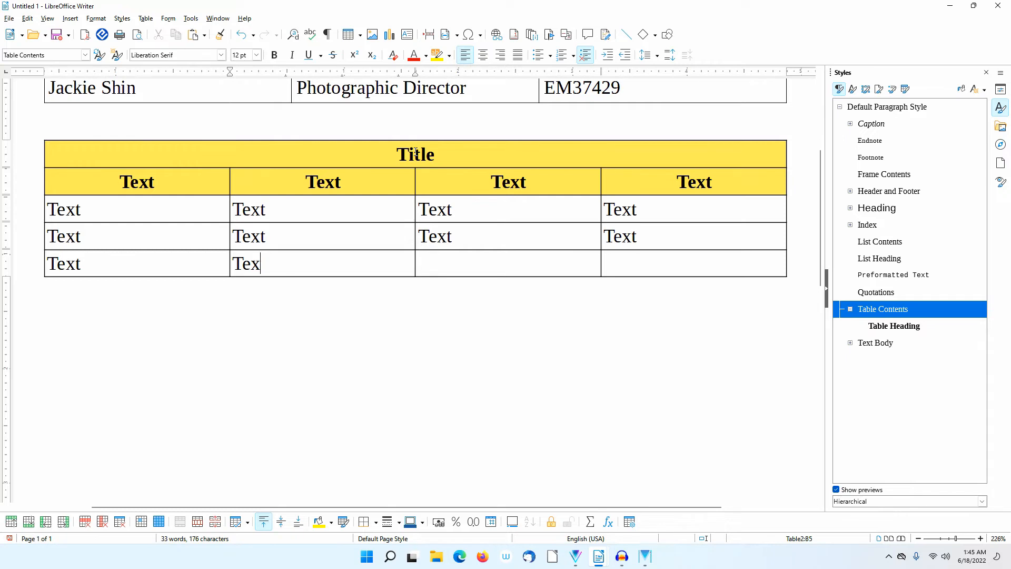
pyautogui.write('t')
pyautogui.press('Tab')
pyautogui.write('Text')
pyautogui.press('Tab')
pyautogui.write('Text')
# - Try adding an extra row at the end of the new table, and delete that empty row
pyautogui.press('Tab')
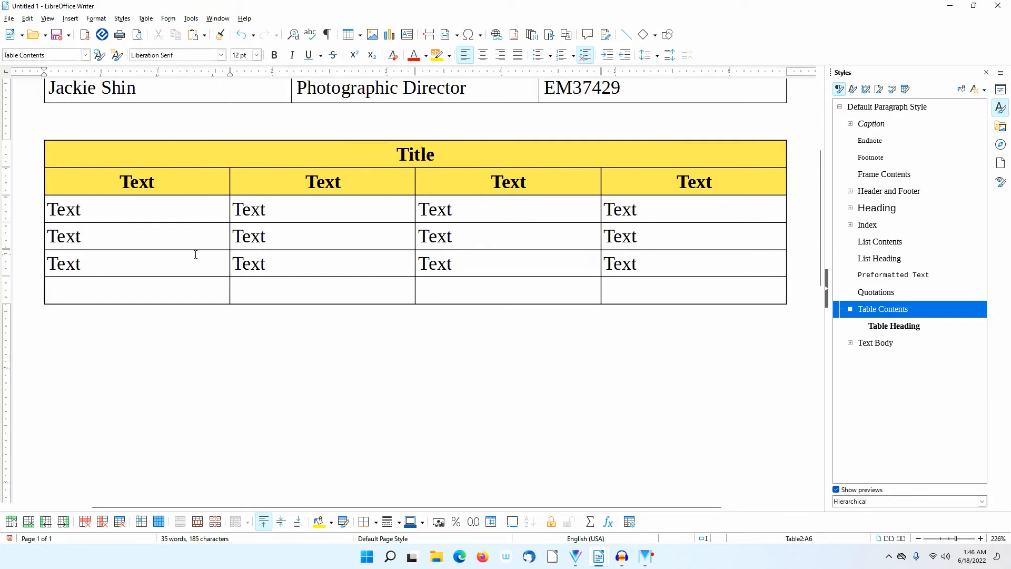
pyautogui.moveTo(147, 295); pyautogui.dragTo(648, 280)
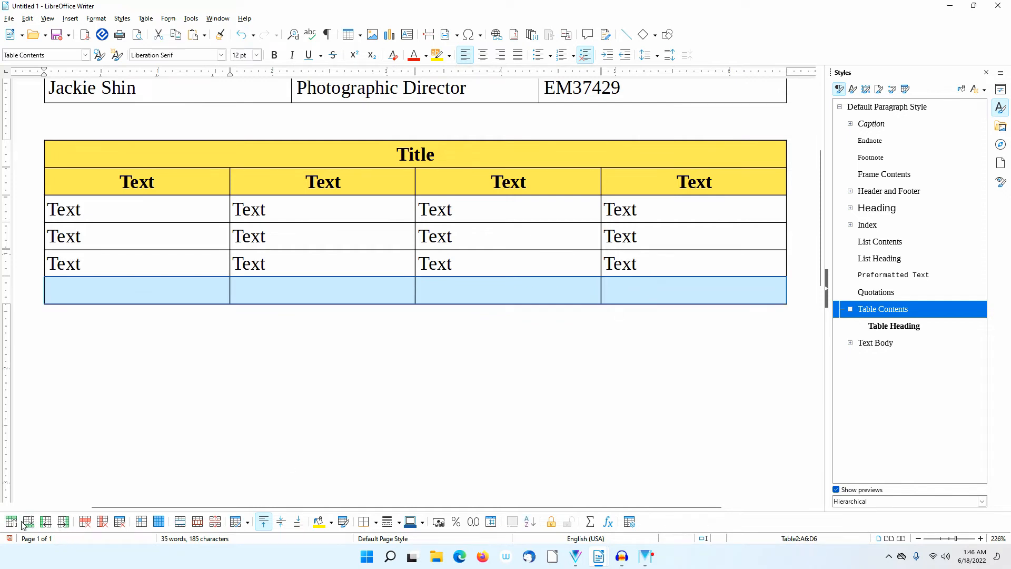
pyautogui.click(84, 523)
# - Set the font of the Table Contents paragraph style to Liberation Sans
pyautogui.click(329, 208)
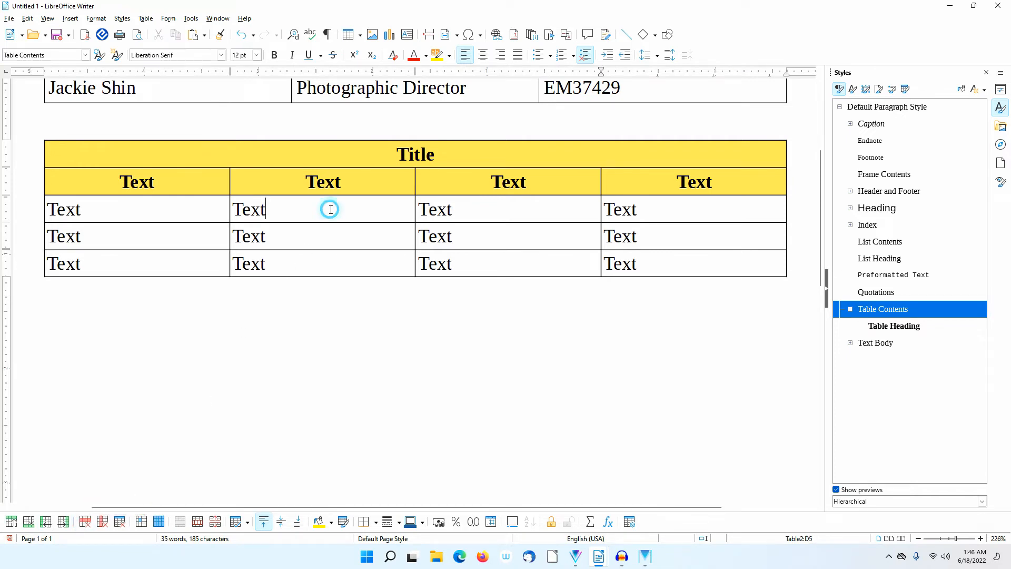
pyautogui.rightClick(879, 313)
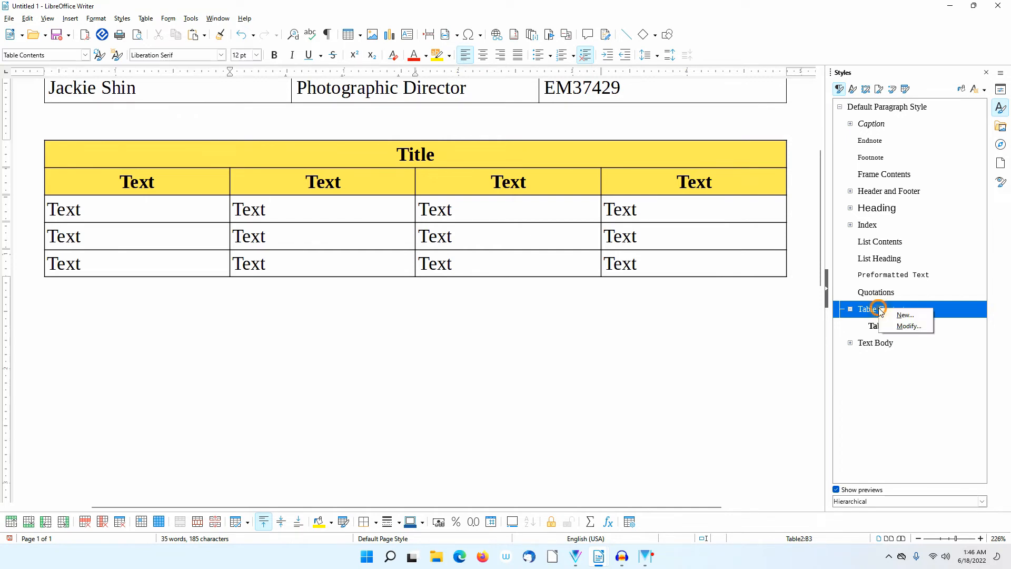
pyautogui.click(907, 326)
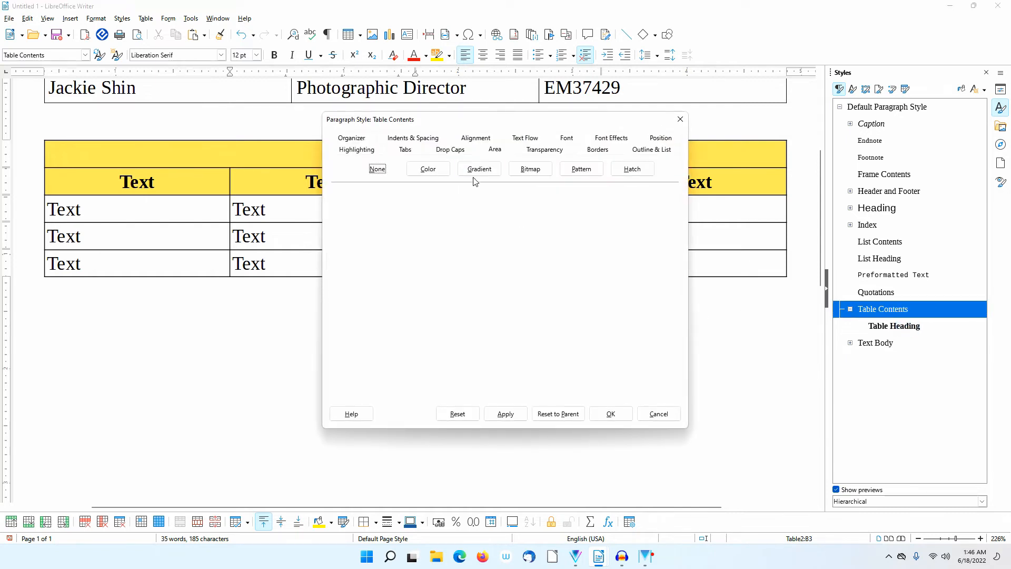
pyautogui.click(571, 138)
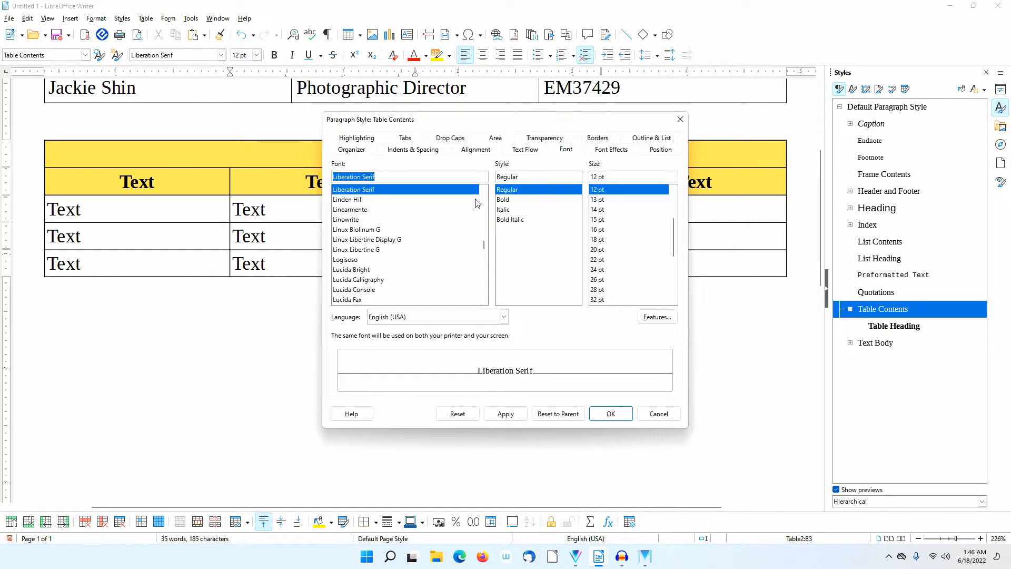
pyautogui.scroll(1, 457, 222)
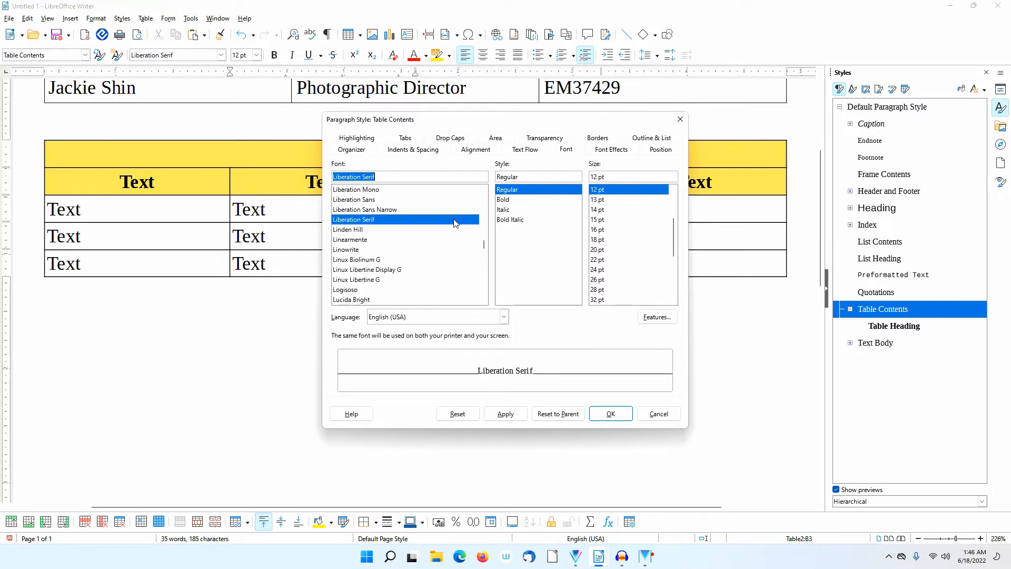
pyautogui.click(364, 199)
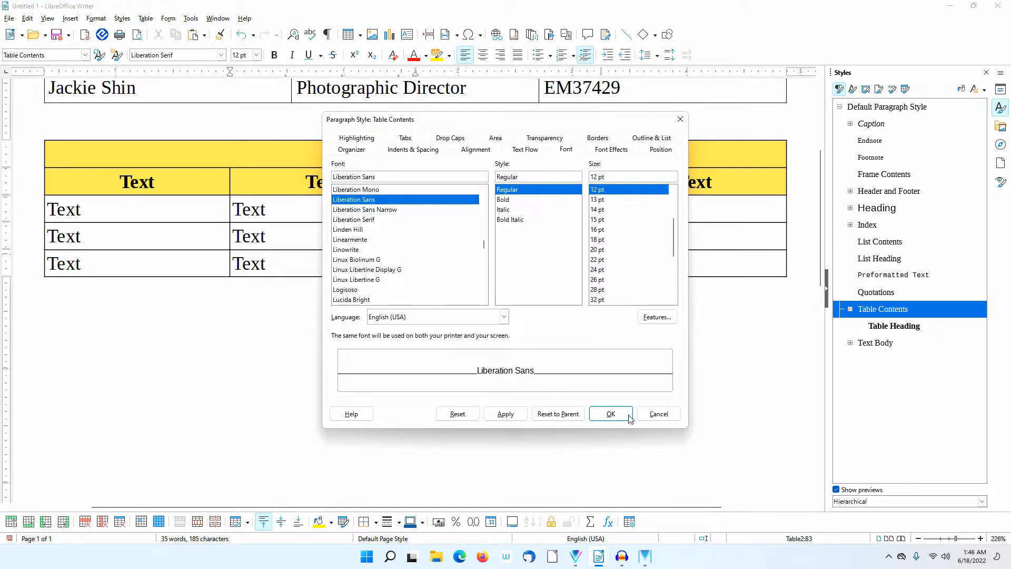
pyautogui.click(609, 413)
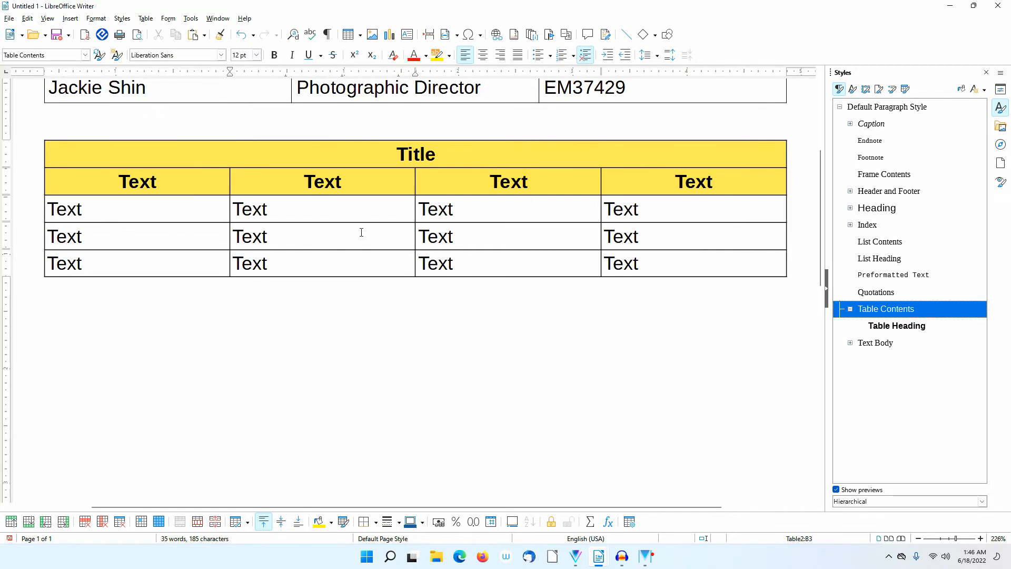
pyautogui.click(443, 154)
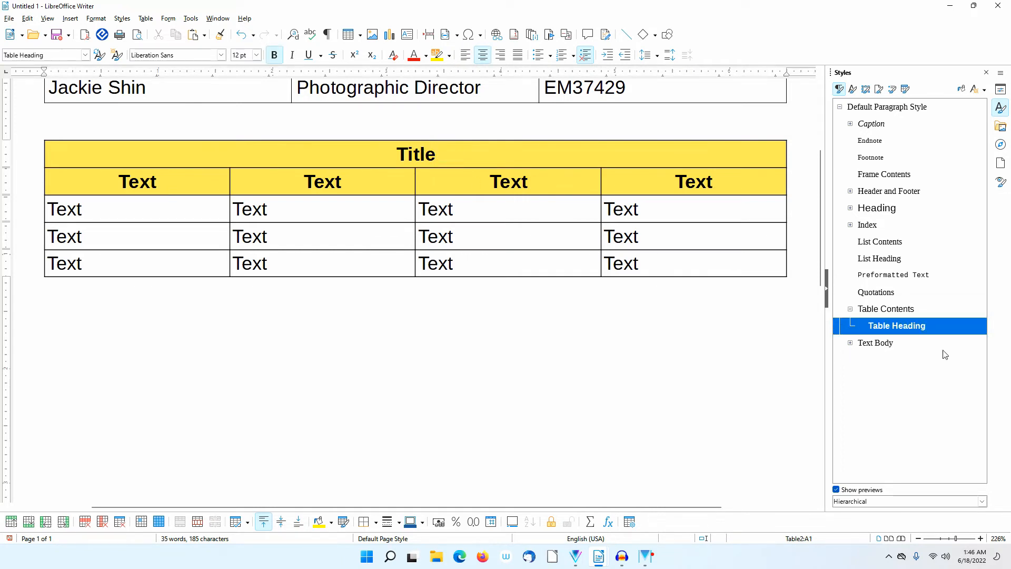
# - Modify the Table Heading paragraph style to use Liberation Serif at 16 pt
pyautogui.rightClick(887, 327)
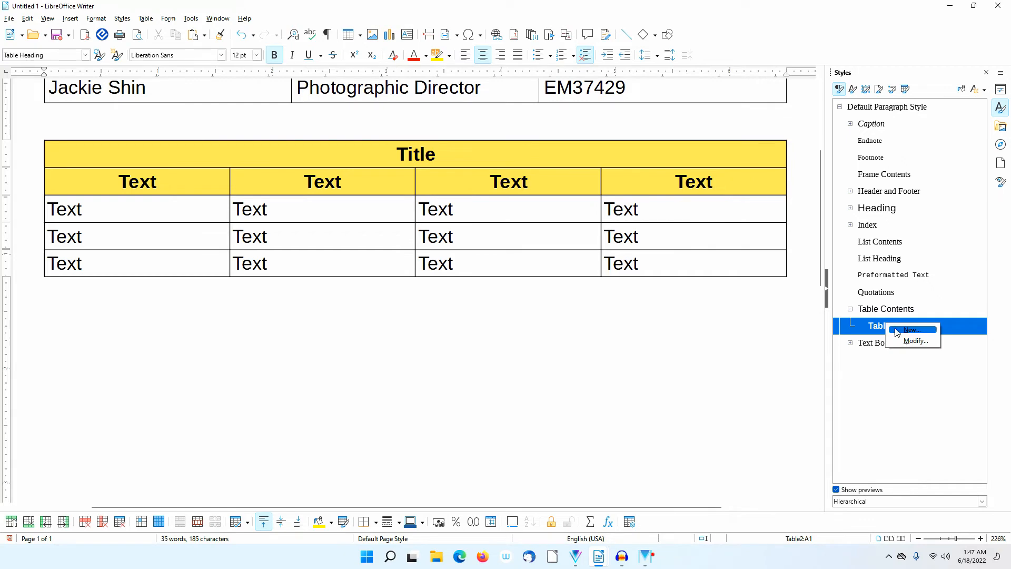
pyautogui.click(916, 341)
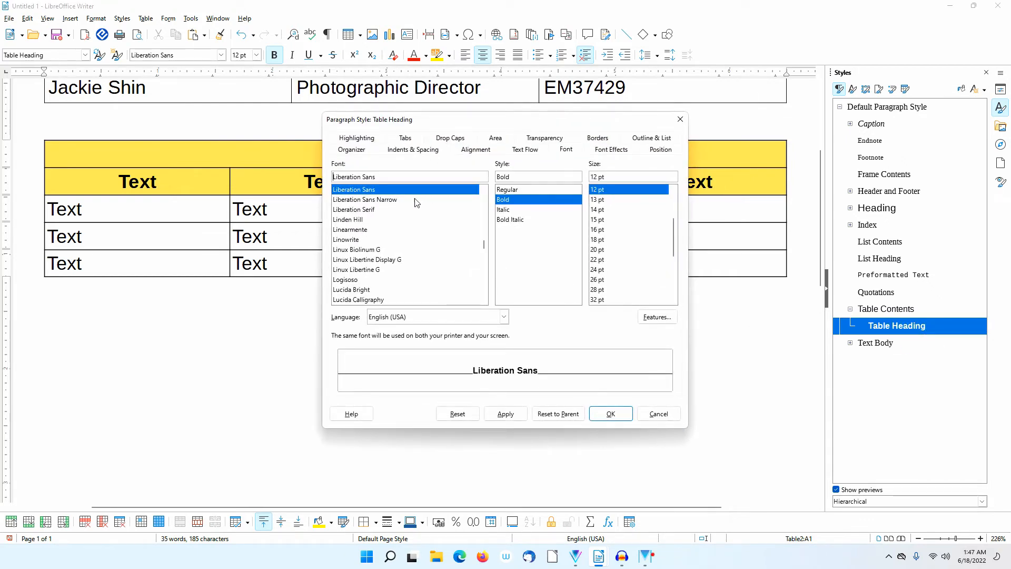
pyautogui.click(360, 210)
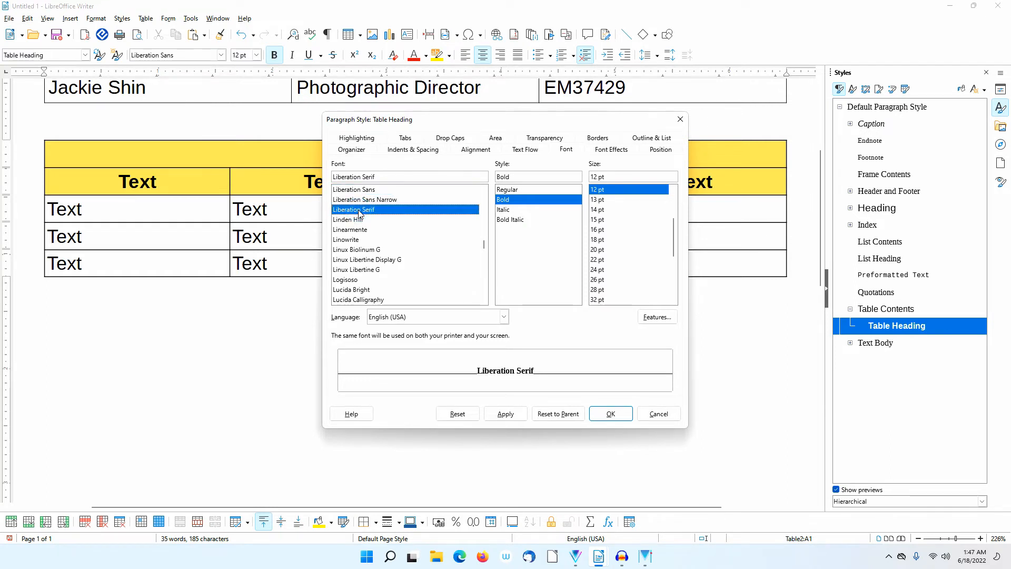
pyautogui.click(599, 231)
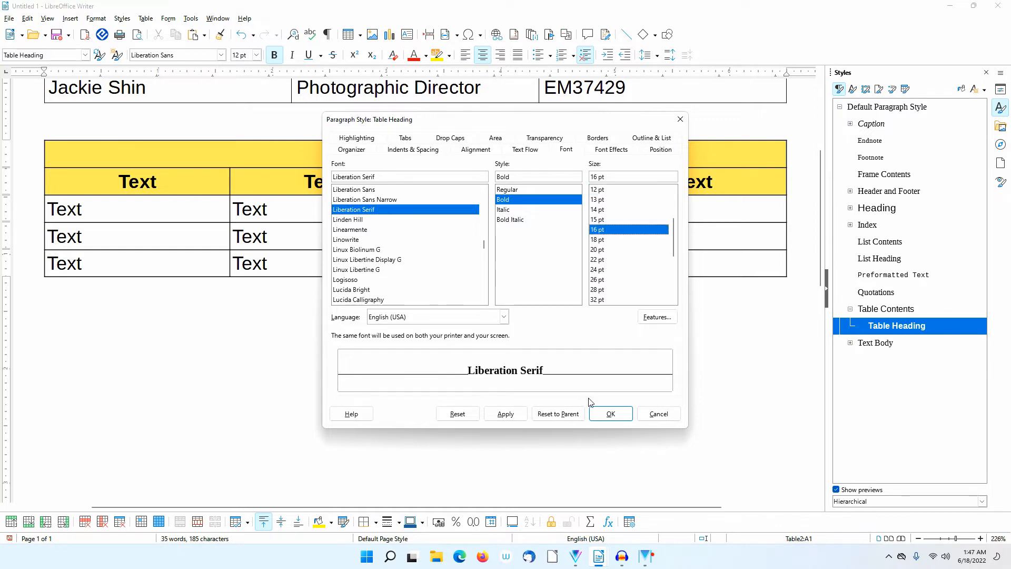
pyautogui.click(626, 418)
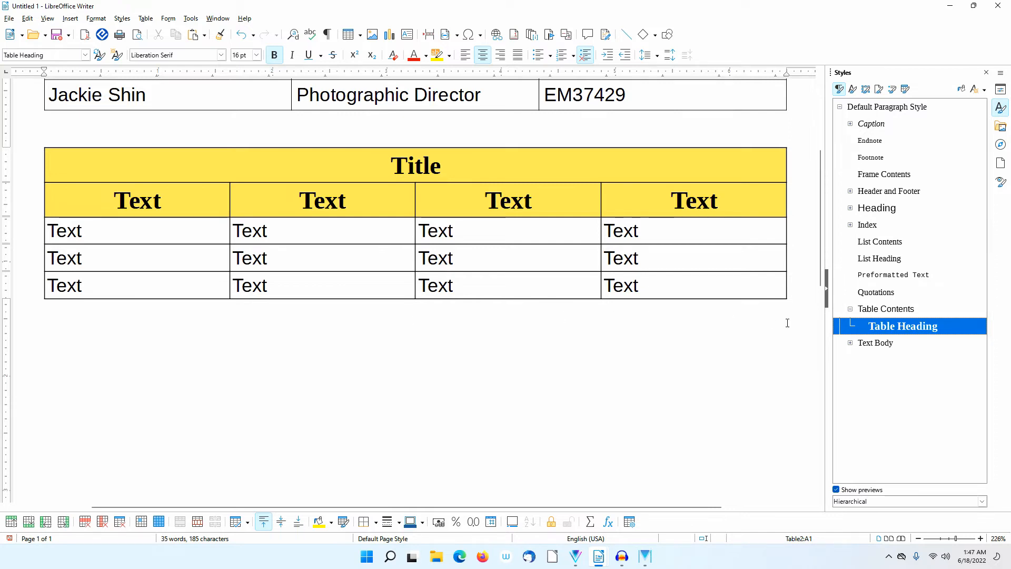
# - Create a paragraph style named Column Heading based on Table Heading, with the font size set to 14 pt
pyautogui.rightClick(882, 327)
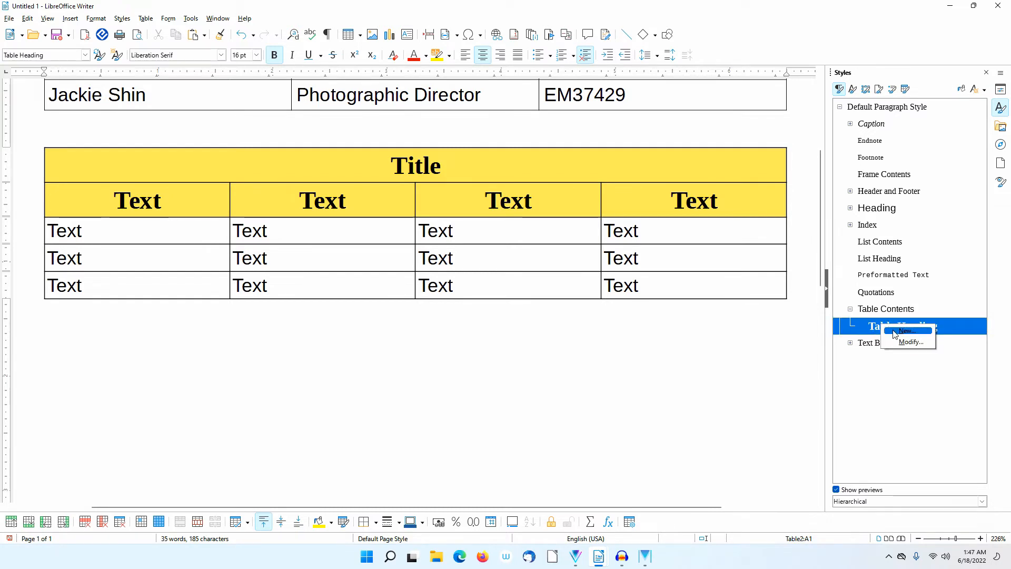
pyautogui.click(906, 331)
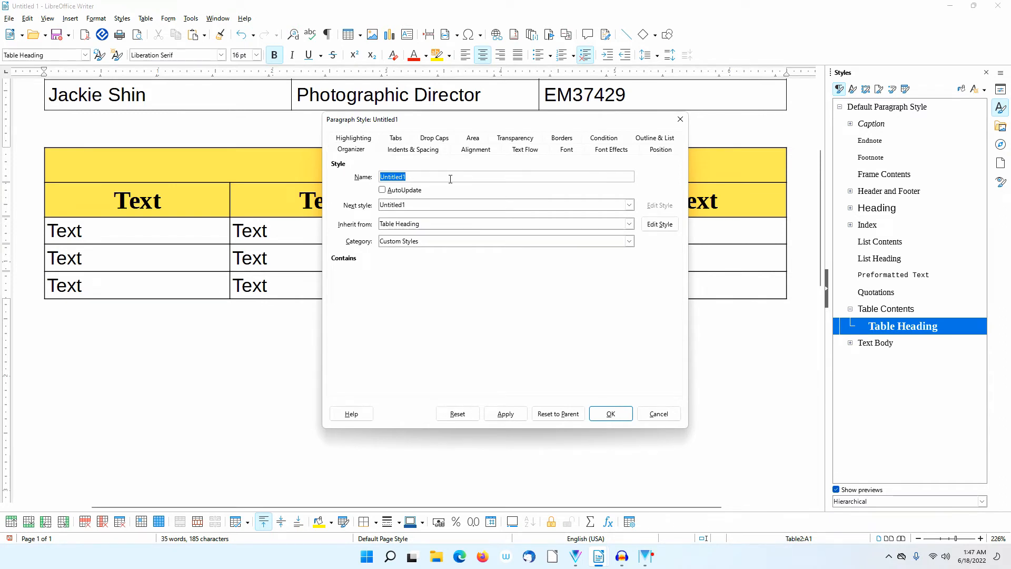
pyautogui.write('Column He')
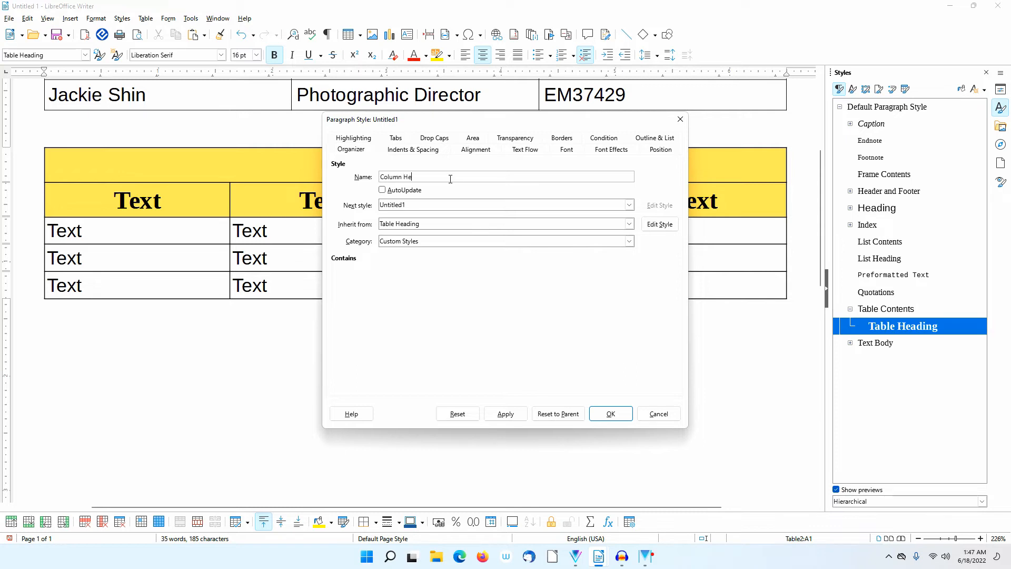
pyautogui.write('ading')
pyautogui.click(566, 149)
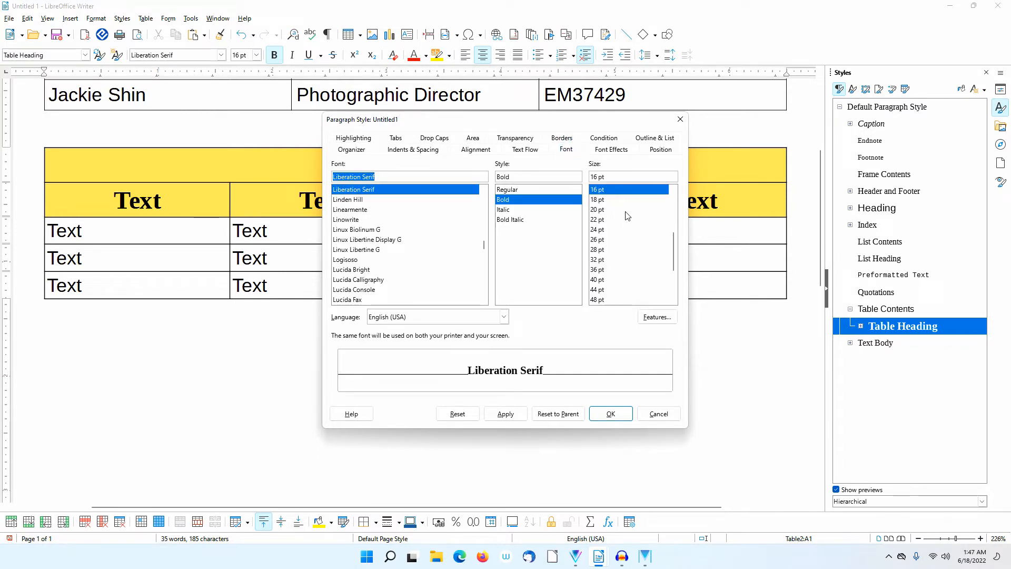
pyautogui.scroll(1, 626, 215)
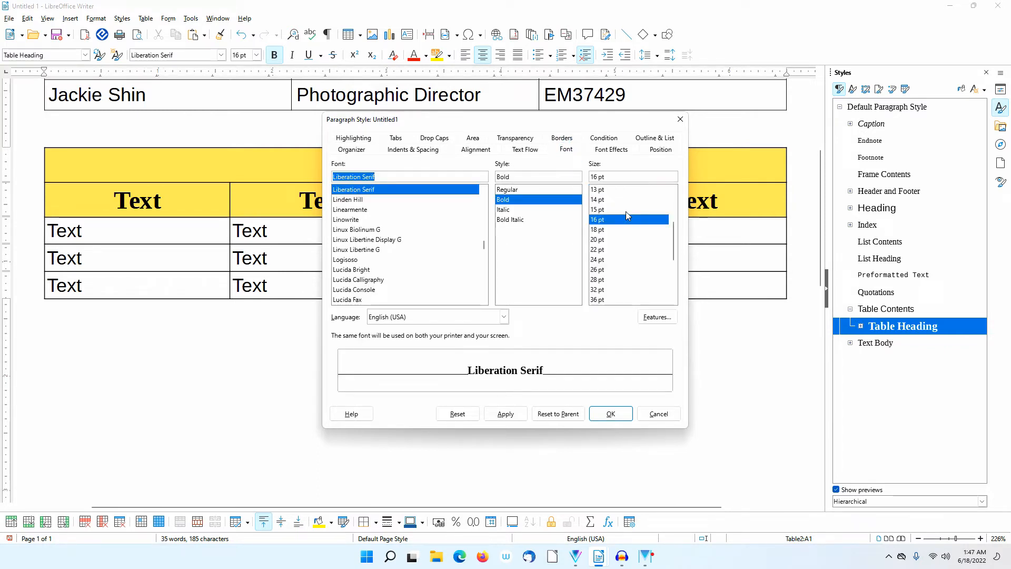
pyautogui.click(601, 201)
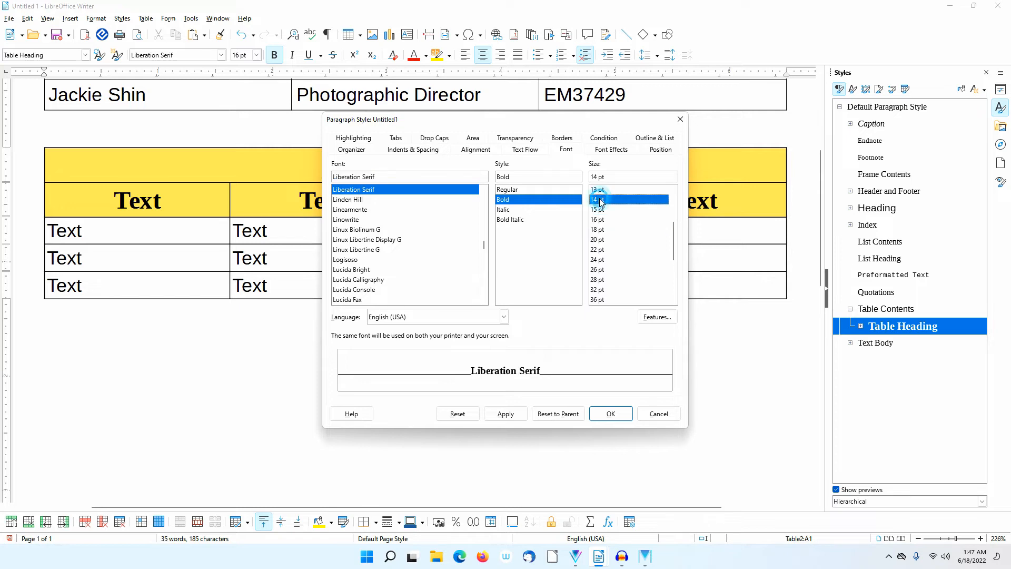
pyautogui.click(609, 414)
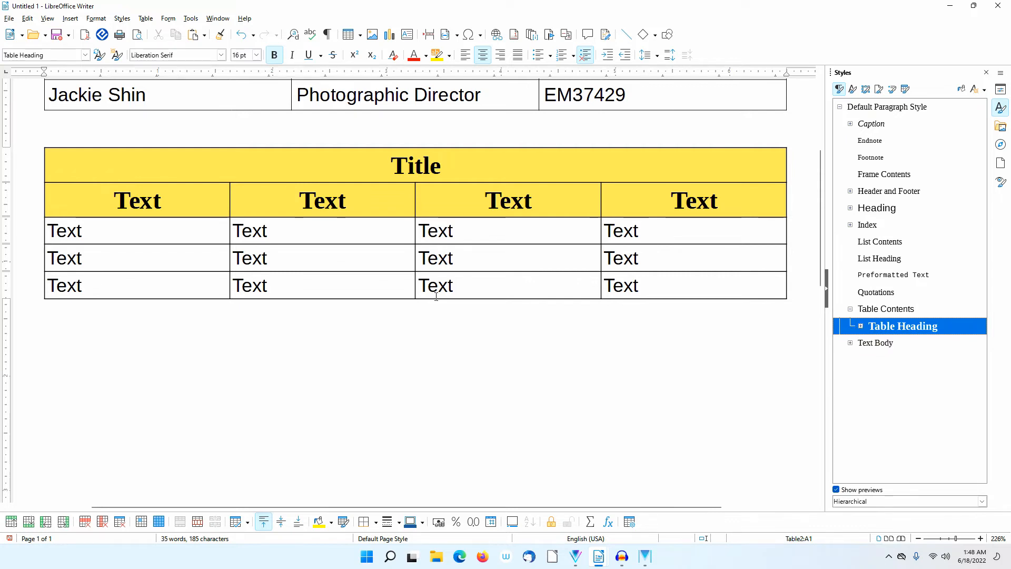
# - Apply the Column Heading style to the four cells of the second yellow row
pyautogui.moveTo(68, 196); pyautogui.dragTo(622, 199)
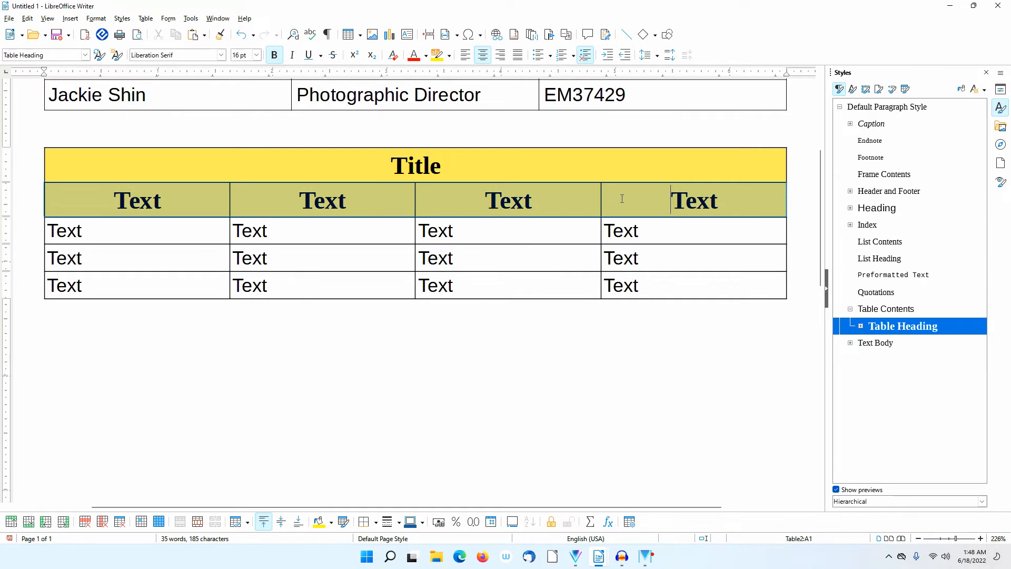
pyautogui.click(860, 325)
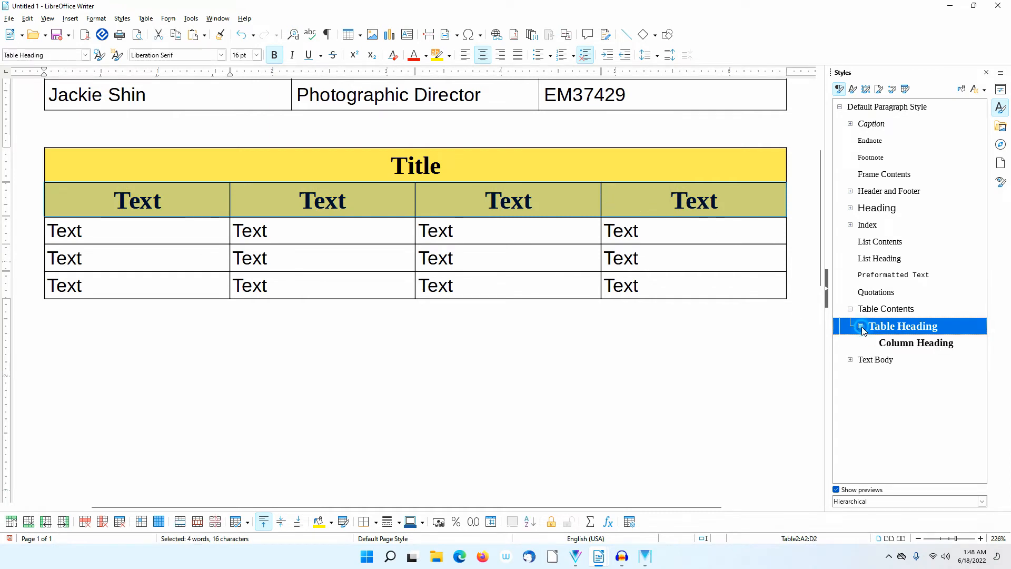
pyautogui.doubleClick(914, 343)
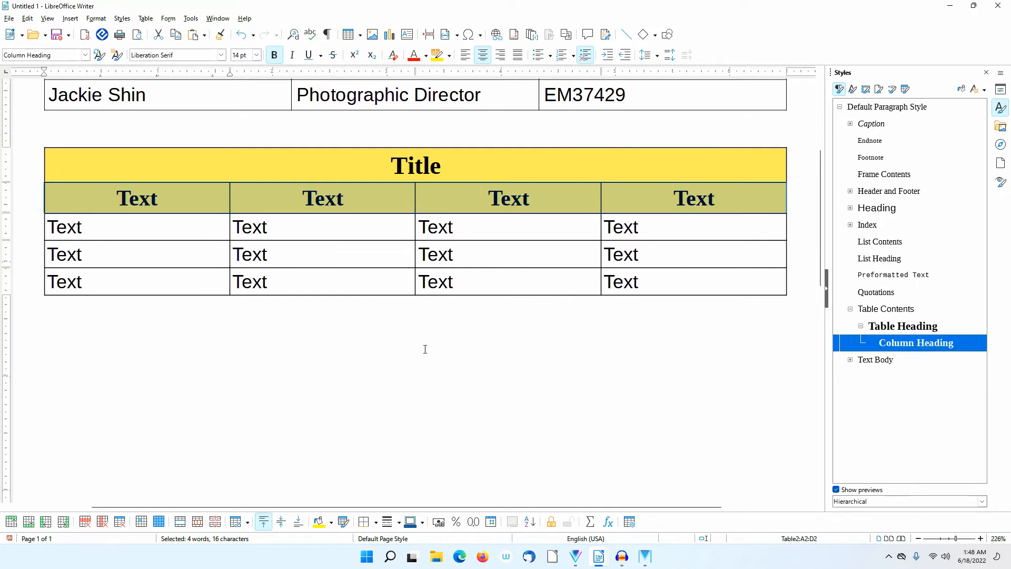
pyautogui.click(169, 327)
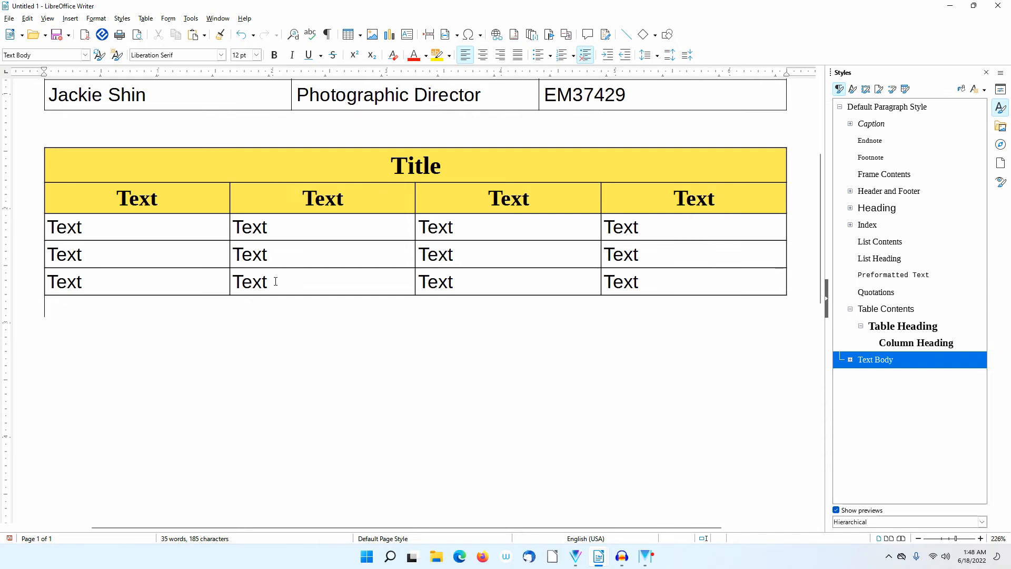
# - Save the yellow-headed table's formatting as a new table AutoFormat style named My Gold Head
pyautogui.click(354, 221)
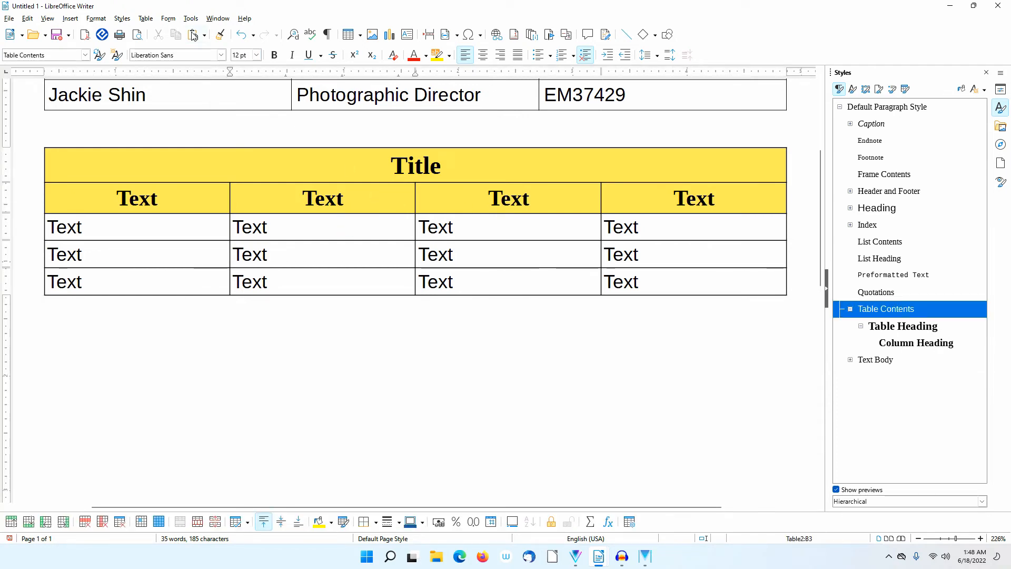
pyautogui.click(140, 19)
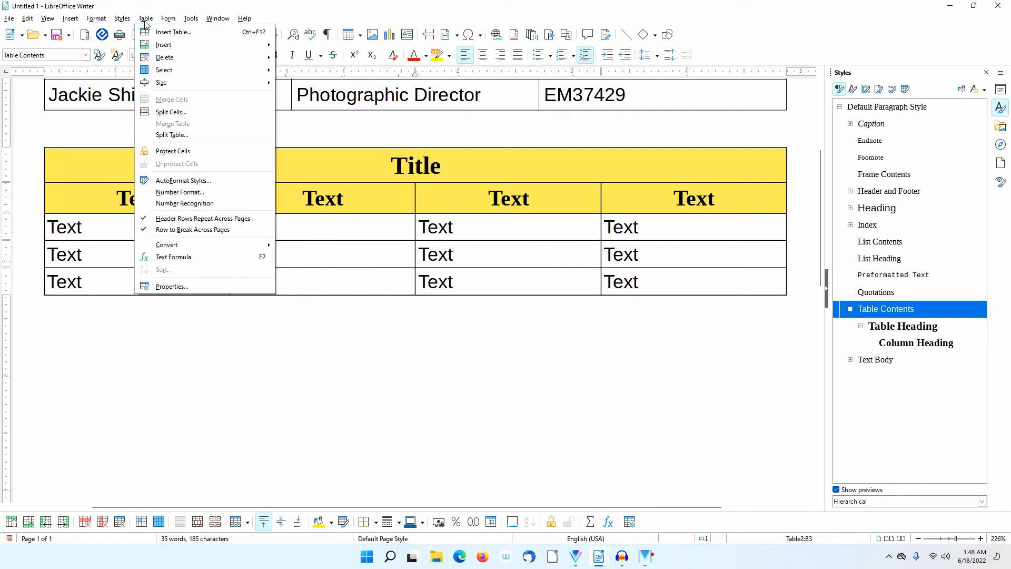
pyautogui.click(174, 183)
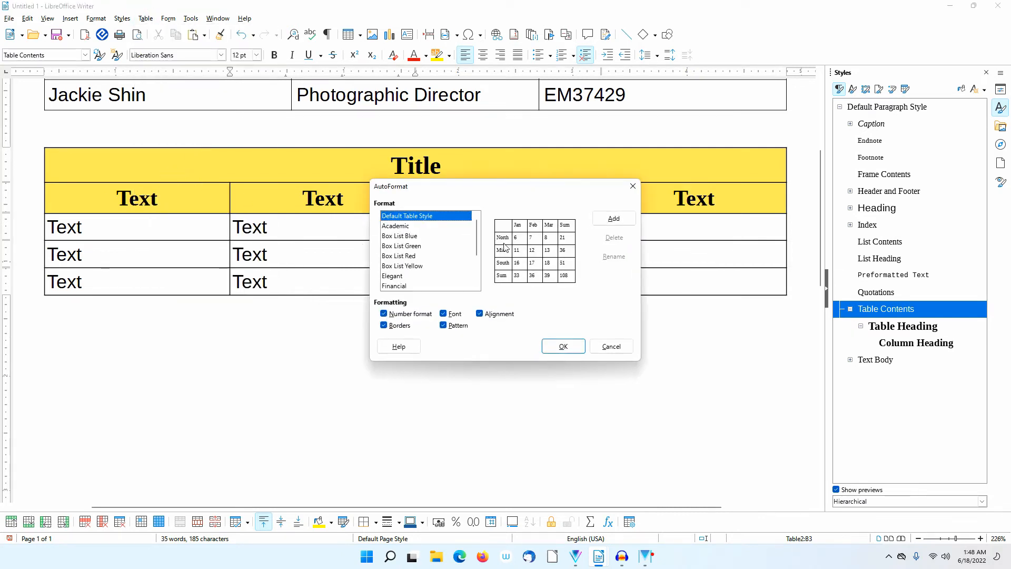
pyautogui.click(614, 218)
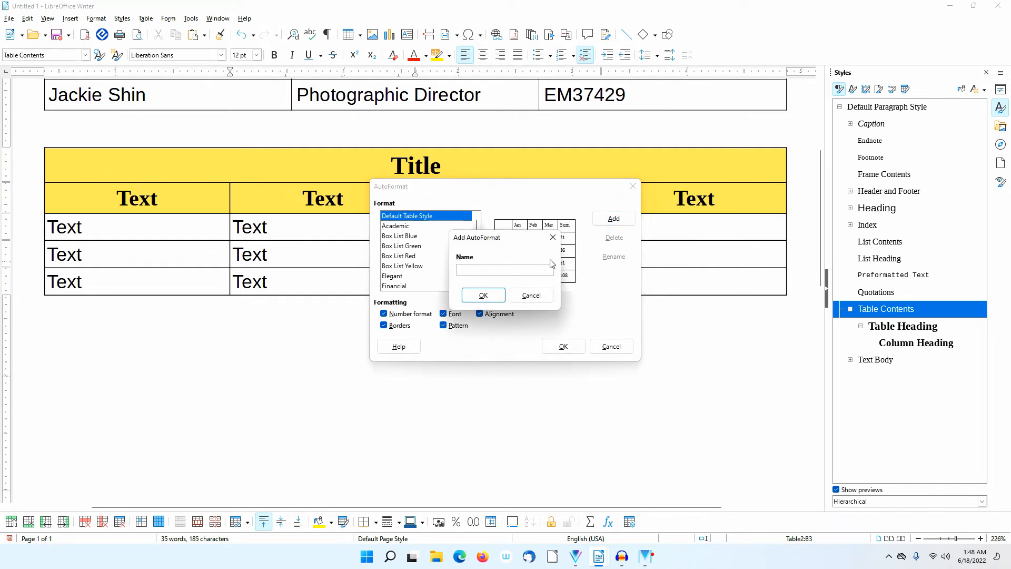
pyautogui.write('My Gold Head')
pyautogui.click(469, 294)
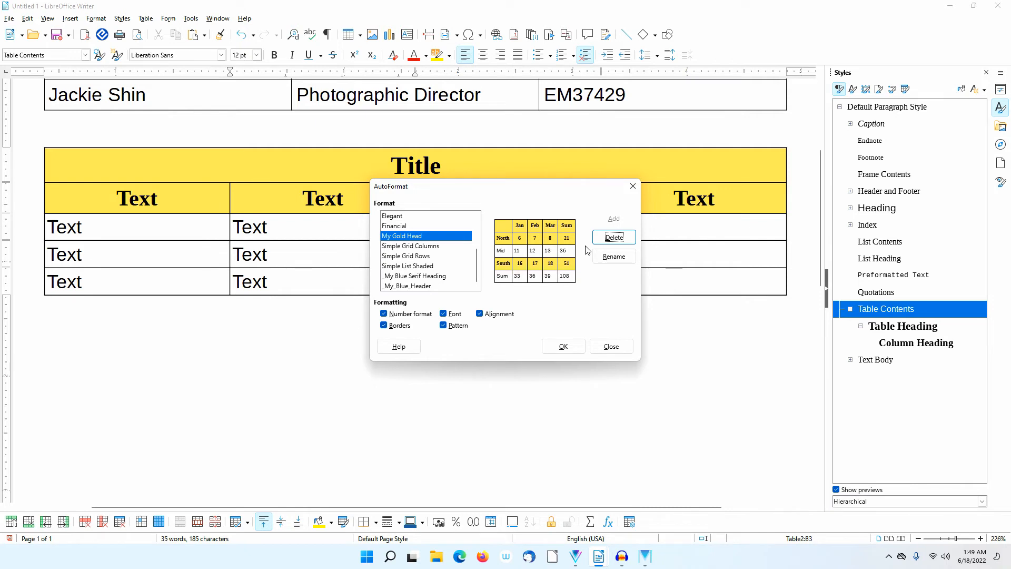
# - Delete the My Gold Head AutoFormat style and close the AutoFormat dialog
pyautogui.click(614, 237)
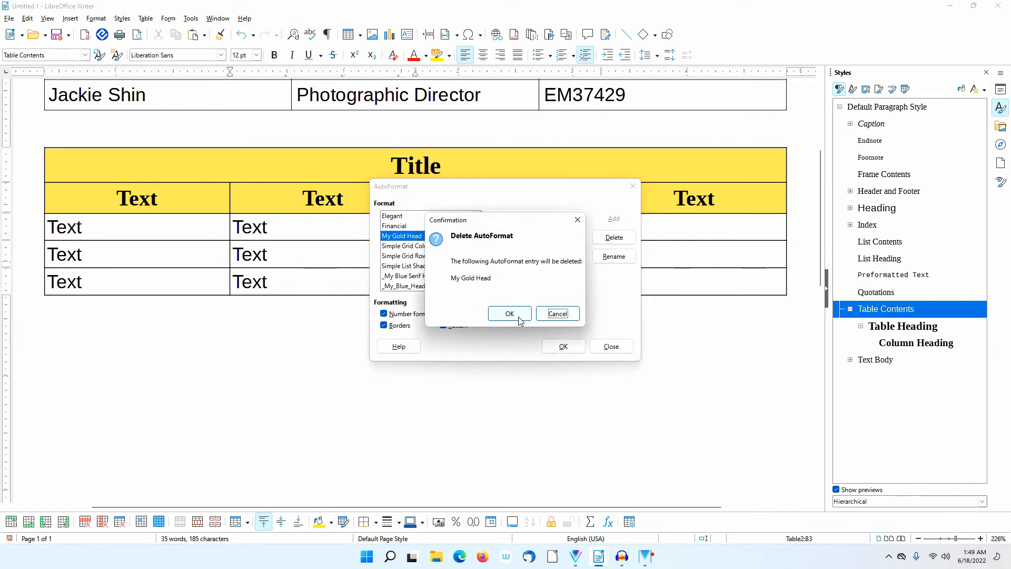
pyautogui.click(520, 315)
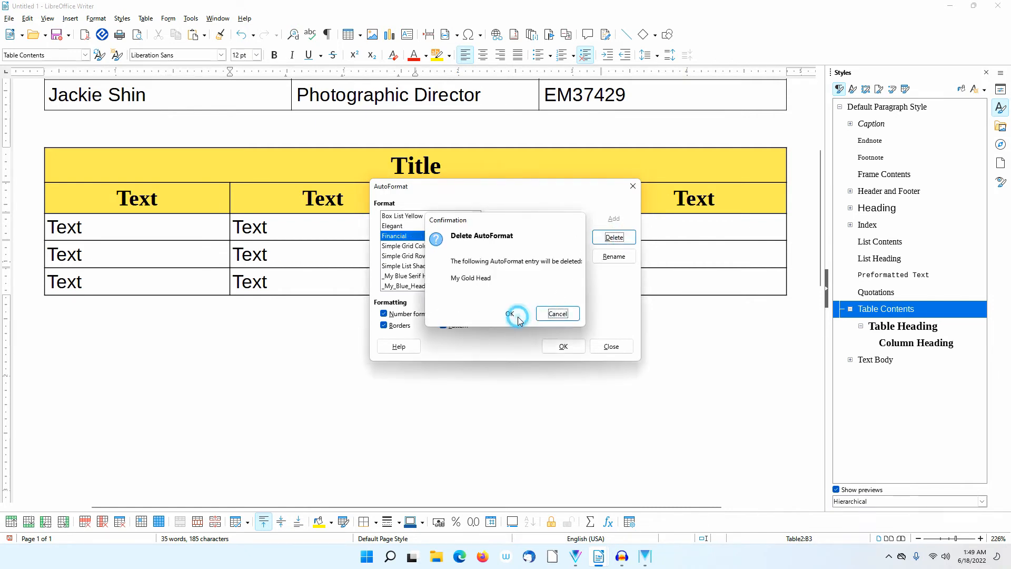
pyautogui.click(610, 347)
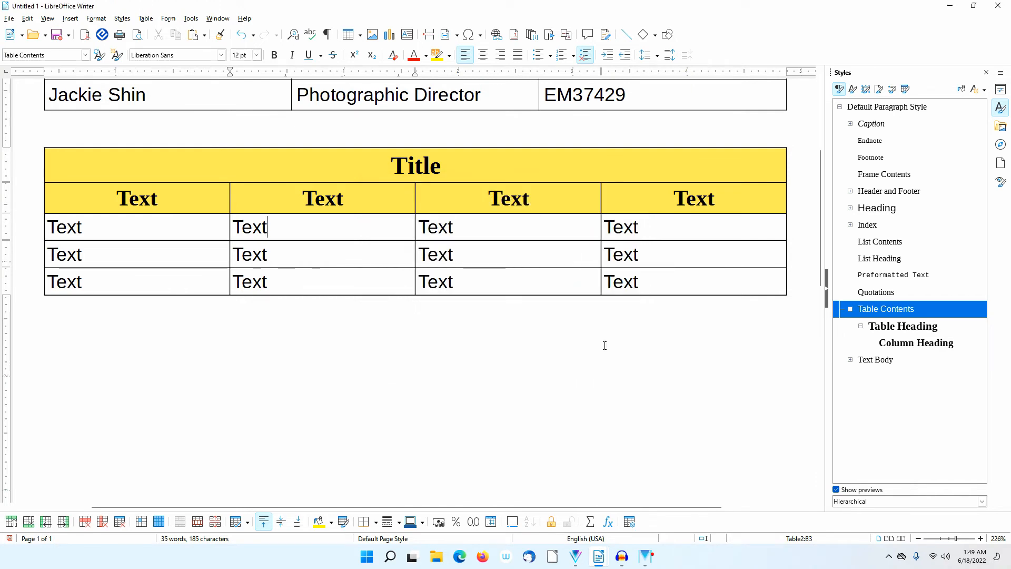
# - Clear the title text and all four column headings from the yellow rows of the table
pyautogui.doubleClick(418, 167)
pyautogui.press('Delete')
pyautogui.doubleClick(138, 200)
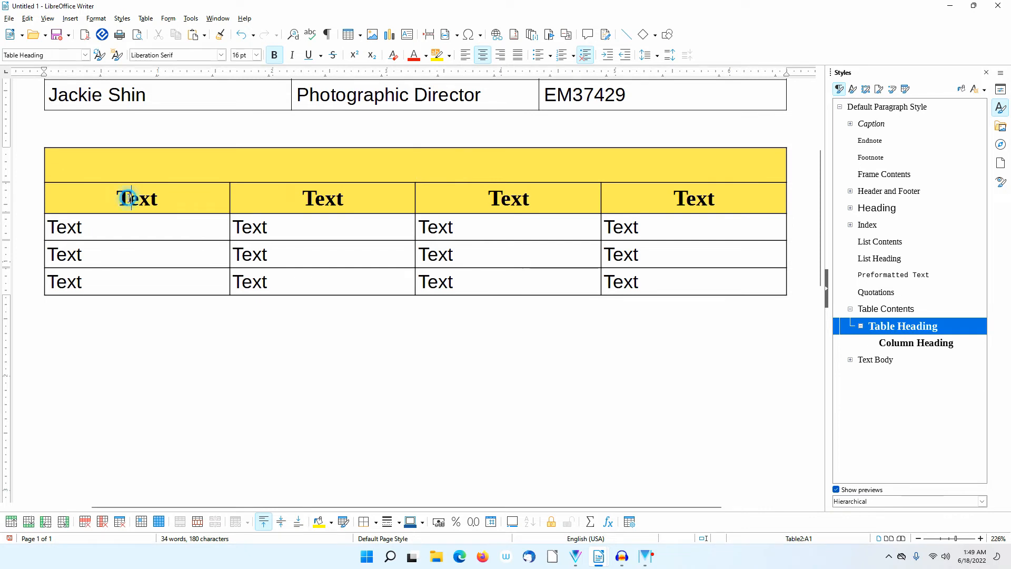
pyautogui.press('Delete')
pyautogui.doubleClick(321, 205)
pyautogui.press('Delete')
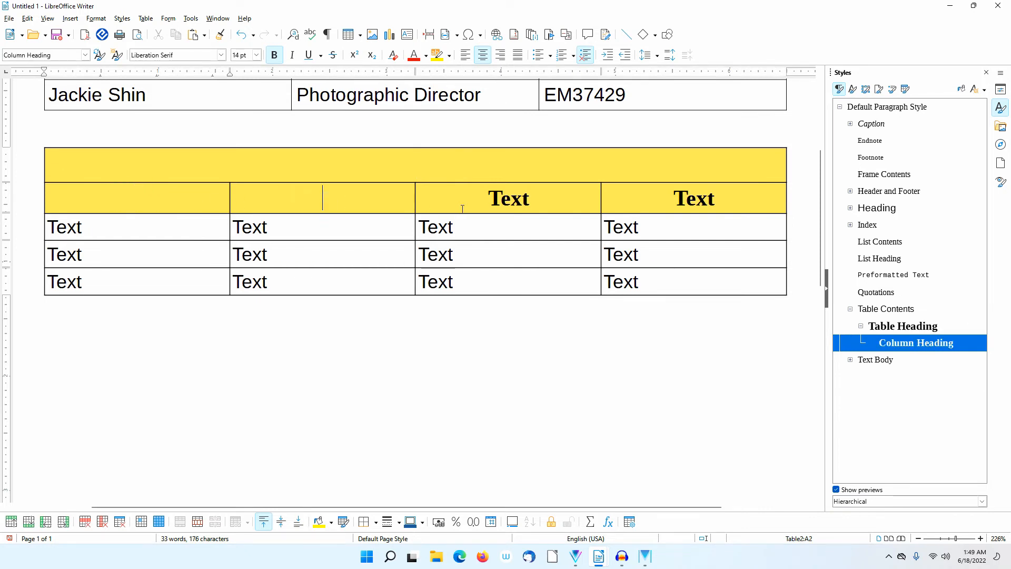
pyautogui.doubleClick(523, 199)
pyautogui.press('Delete')
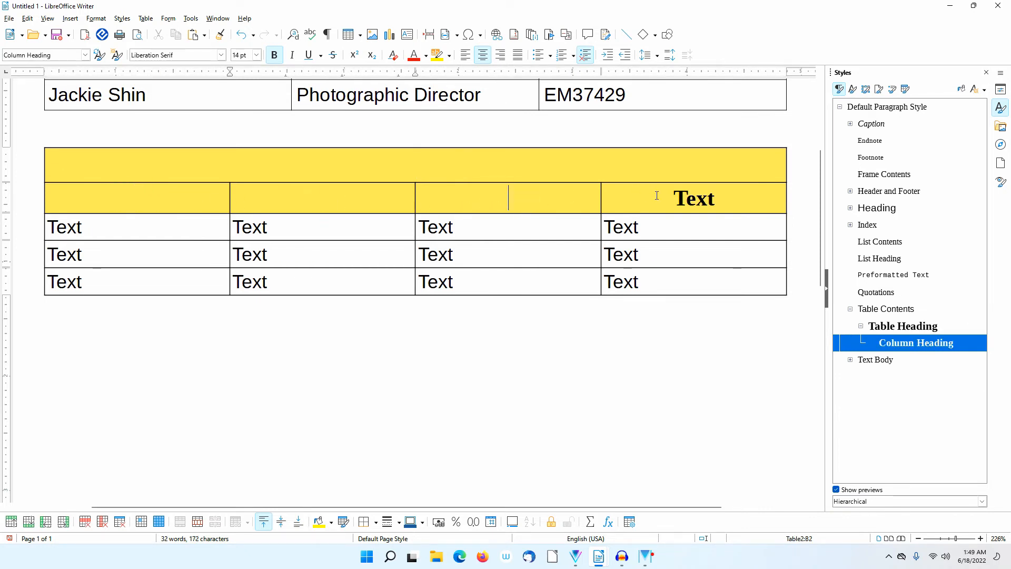
pyautogui.doubleClick(694, 199)
pyautogui.press('Delete')
# - Delete the sample text from the three body cells of the table's fourth column
pyautogui.doubleClick(623, 227)
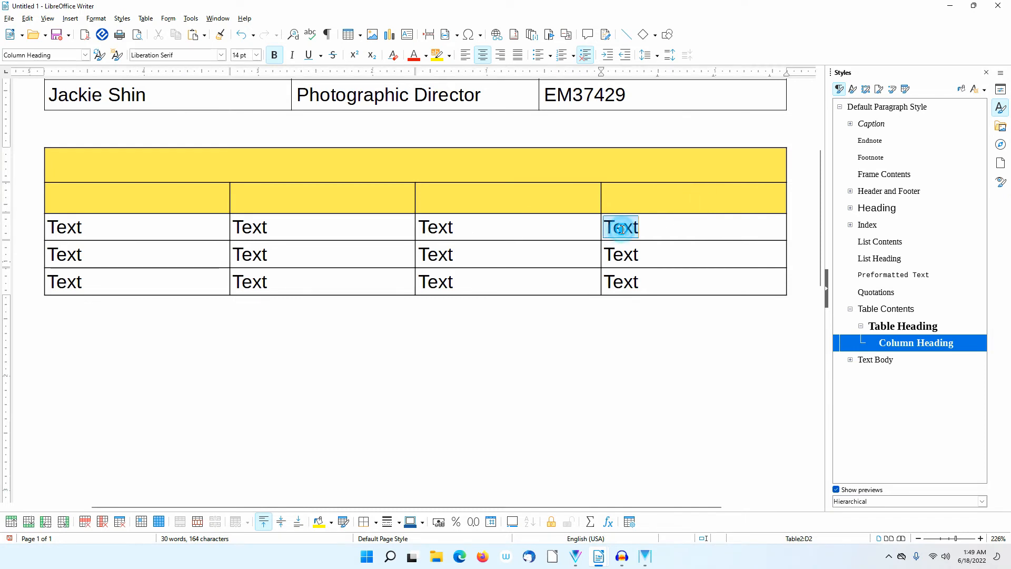
pyautogui.press('Delete')
pyautogui.doubleClick(622, 254)
pyautogui.press('Delete')
pyautogui.doubleClick(621, 276)
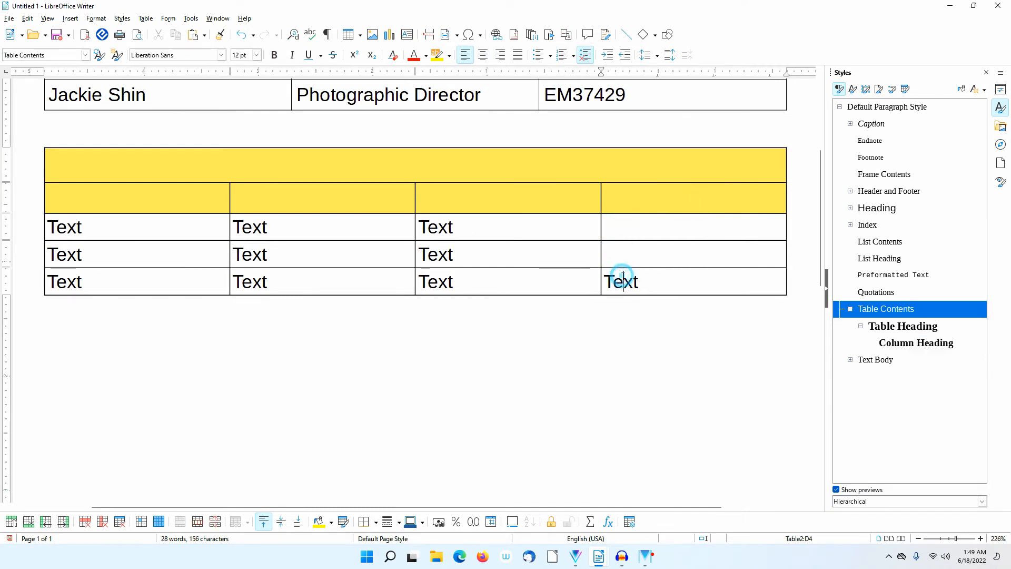
pyautogui.press('Delete')
# - Delete the sample text from the three body cells of the table's third column
pyautogui.doubleClick(432, 281)
pyautogui.press('Delete')
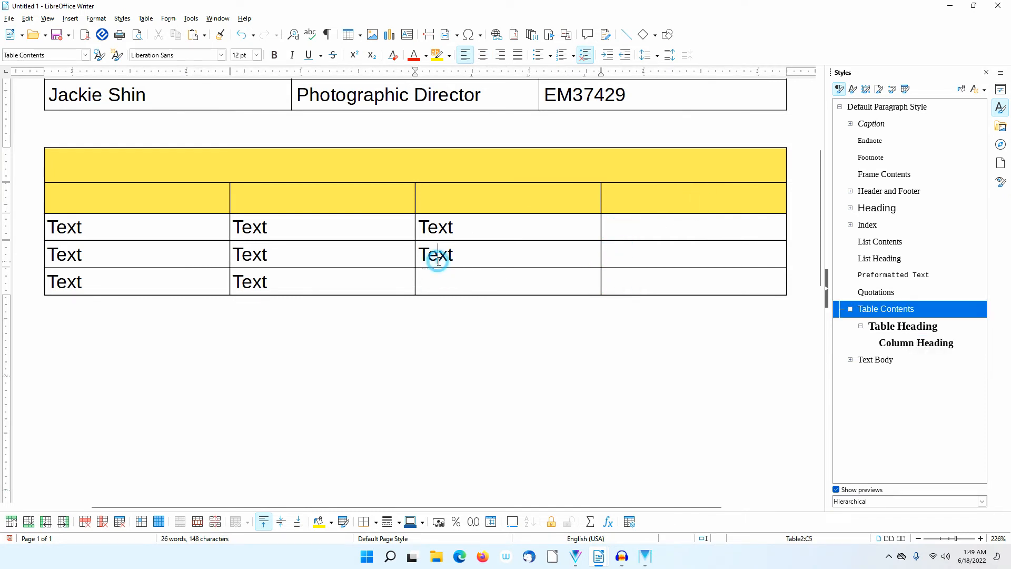
pyautogui.doubleClick(436, 253)
pyautogui.press('Delete')
pyautogui.doubleClick(433, 227)
pyautogui.press('Delete')
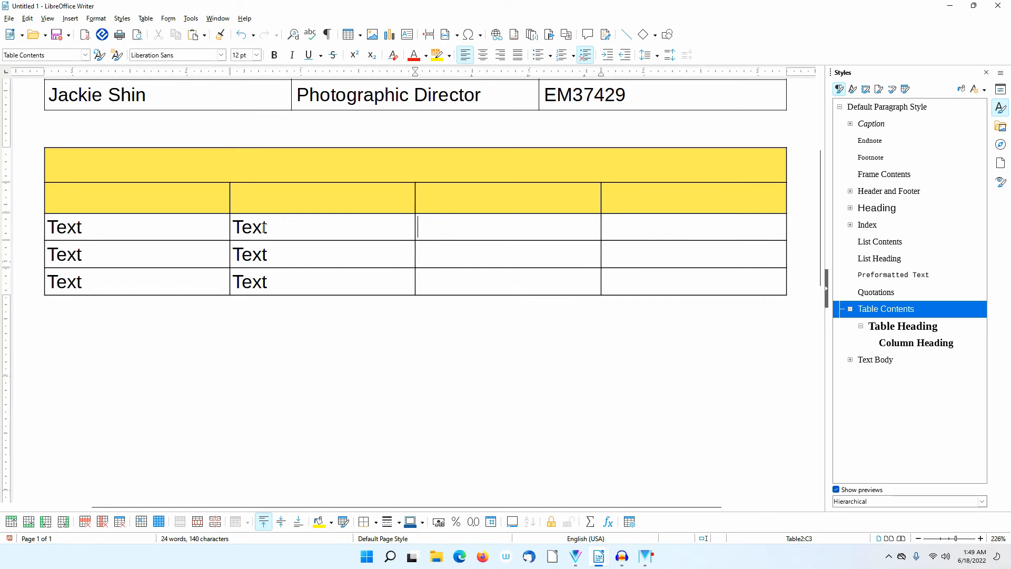
# - Delete the sample text from the three body cells of the table's second column
pyautogui.doubleClick(251, 227)
pyautogui.press('Delete')
pyautogui.doubleClick(253, 254)
pyautogui.press('Delete')
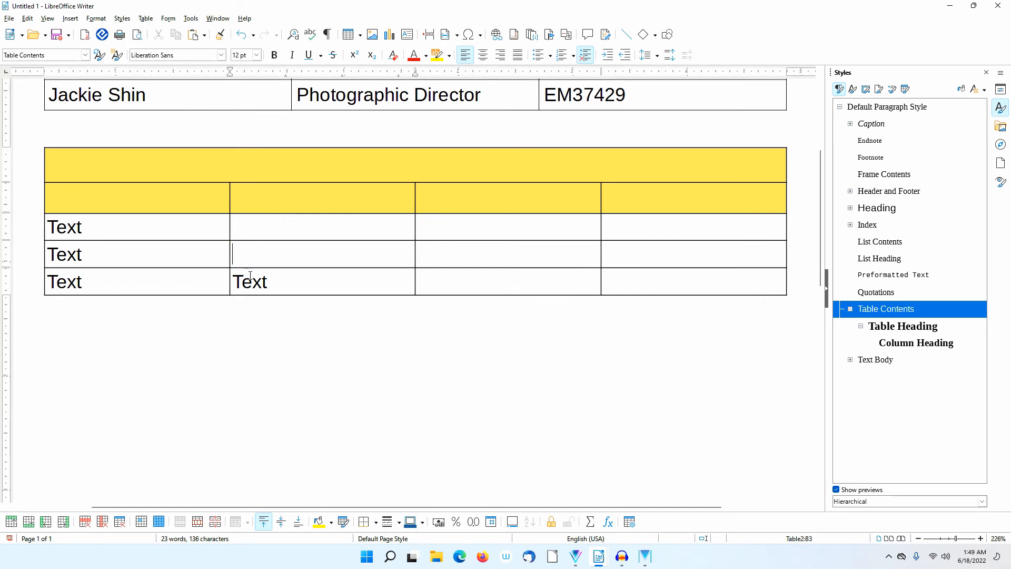
pyautogui.doubleClick(249, 281)
pyautogui.press('Delete')
# - Delete the sample text from the three body cells of the table's first column
pyautogui.doubleClick(69, 282)
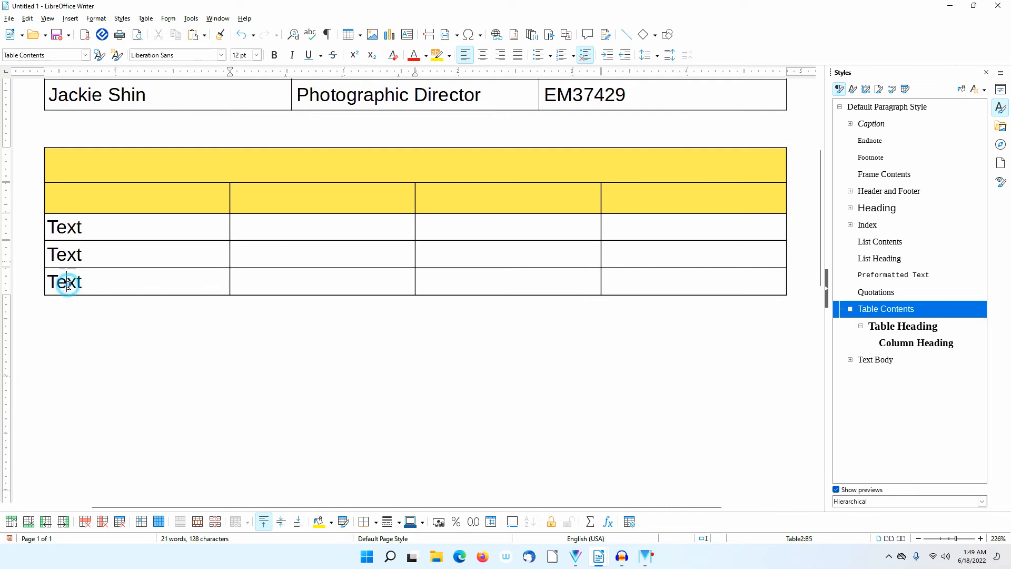
pyautogui.press('Delete')
pyautogui.doubleClick(66, 255)
pyautogui.press('Delete')
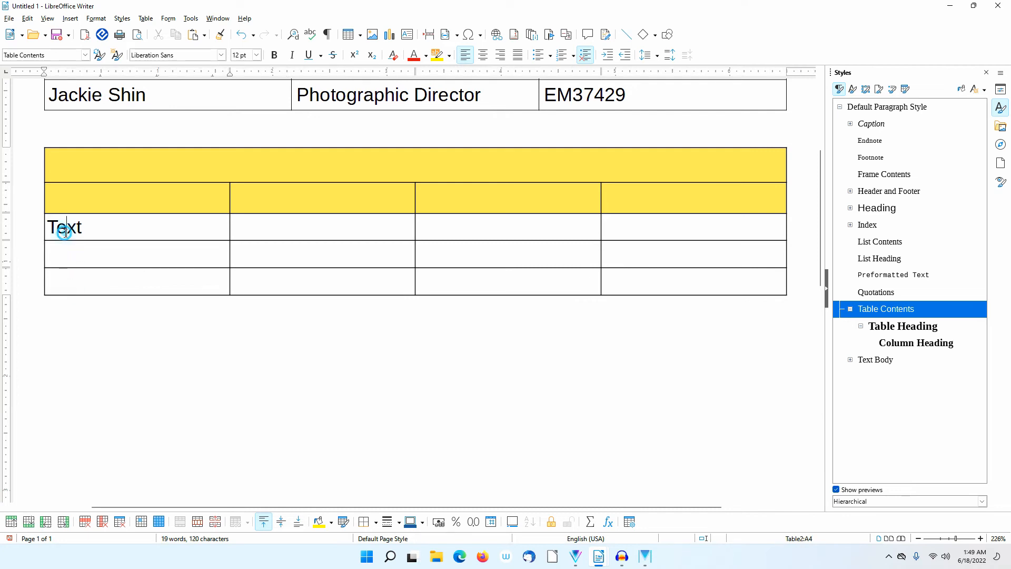
pyautogui.doubleClick(63, 227)
pyautogui.press('Delete')
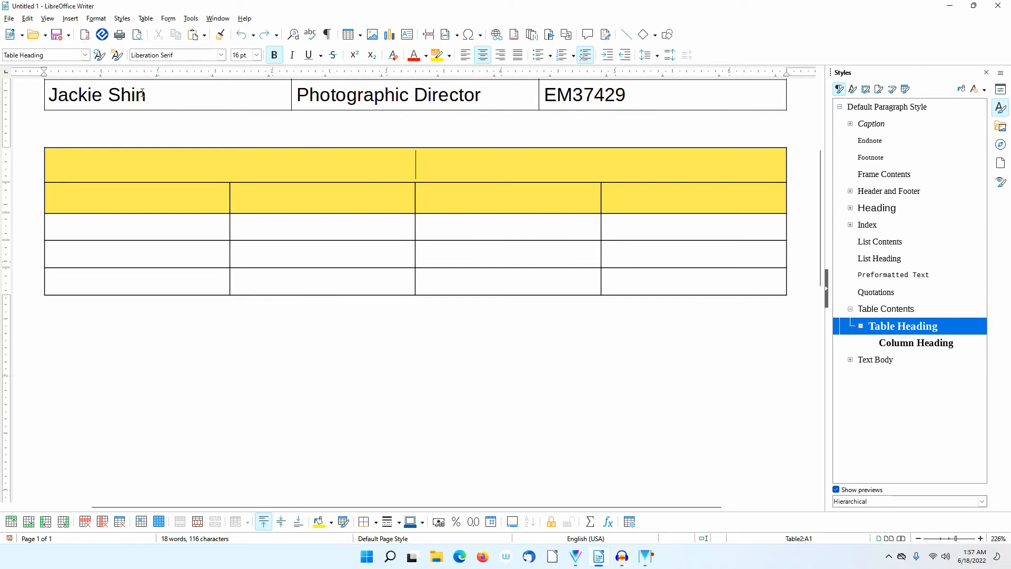
# - Insert a text placeholder field named "Title" in the table's merged title row
pyautogui.click(73, 19)
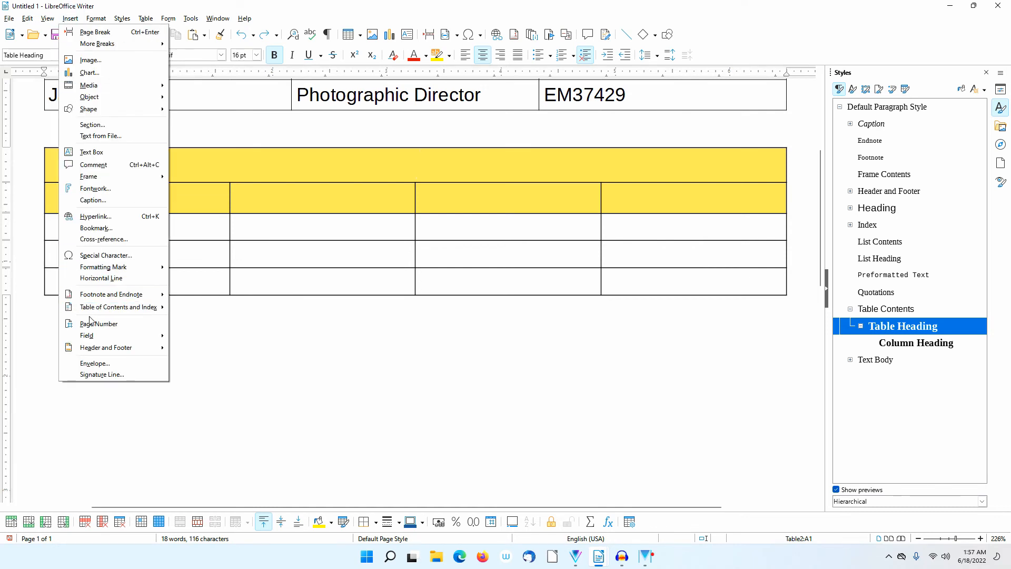
pyautogui.moveTo(91, 337)
pyautogui.click(215, 429)
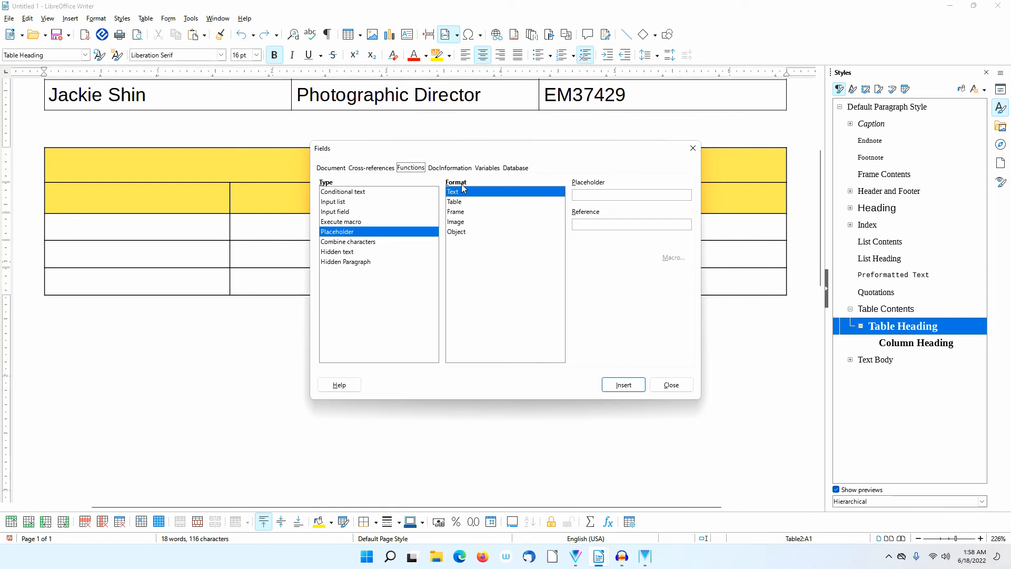
pyautogui.click(594, 195)
pyautogui.write('Title')
pyautogui.click(611, 384)
# - Insert a text placeholder field named "Col Head" in the first cell of the column heading row
pyautogui.moveTo(559, 154); pyautogui.dragTo(658, 246)
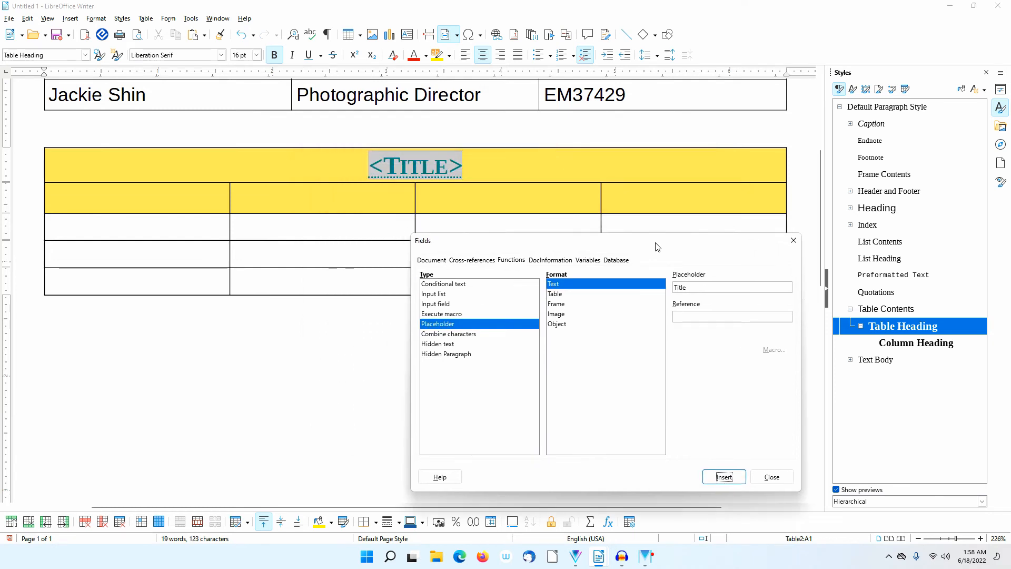
pyautogui.click(143, 194)
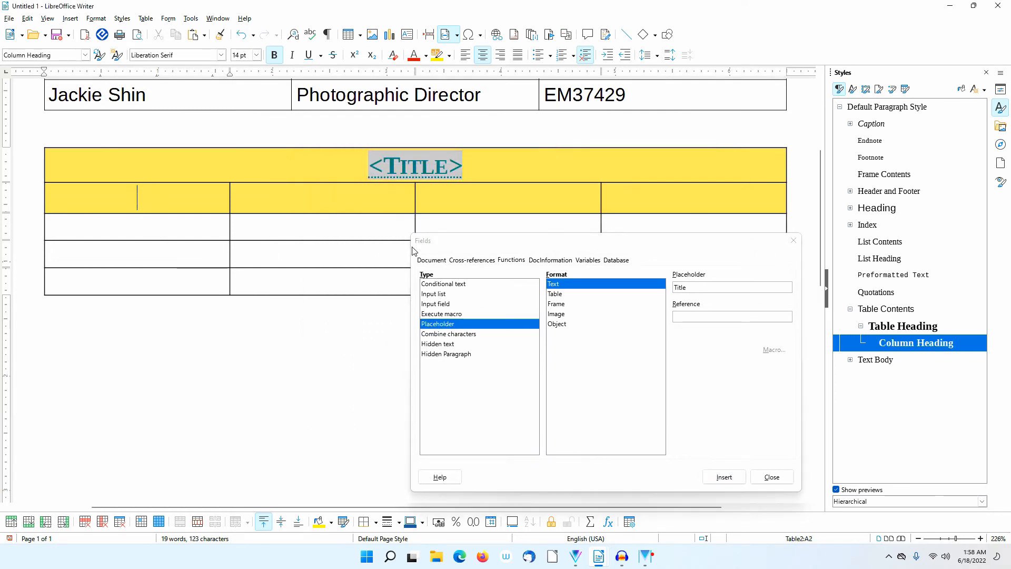
pyautogui.click(694, 287)
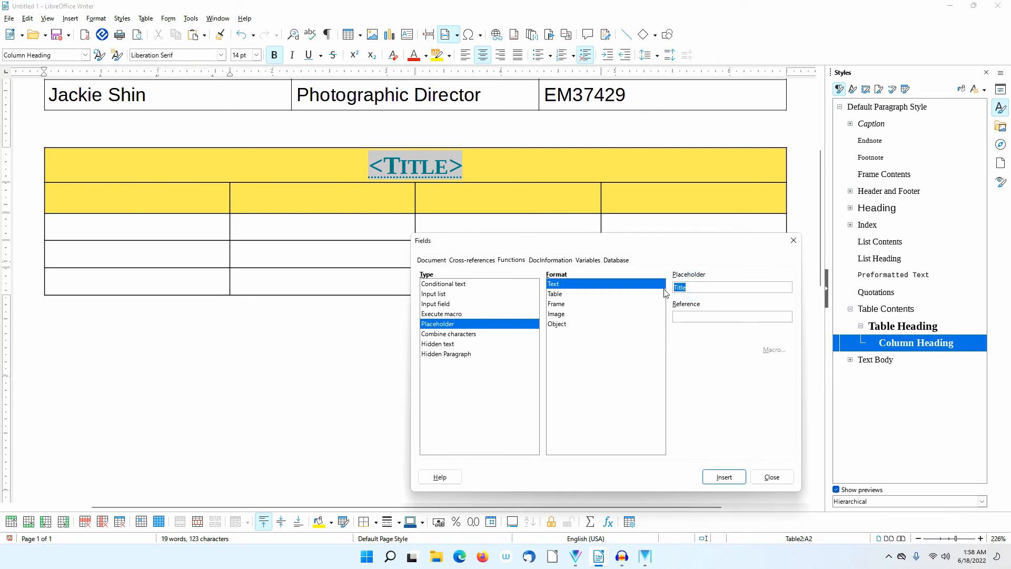
pyautogui.write('Col Head')
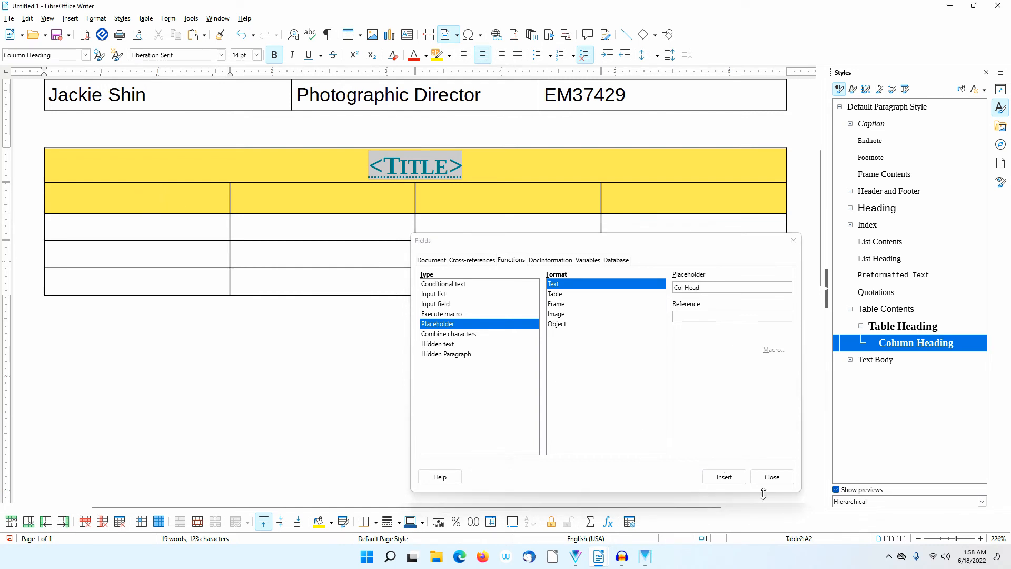
pyautogui.click(727, 477)
# - Insert the same "Col Head" placeholder in the other three column heading cells and close the Fields dialog
pyautogui.click(335, 197)
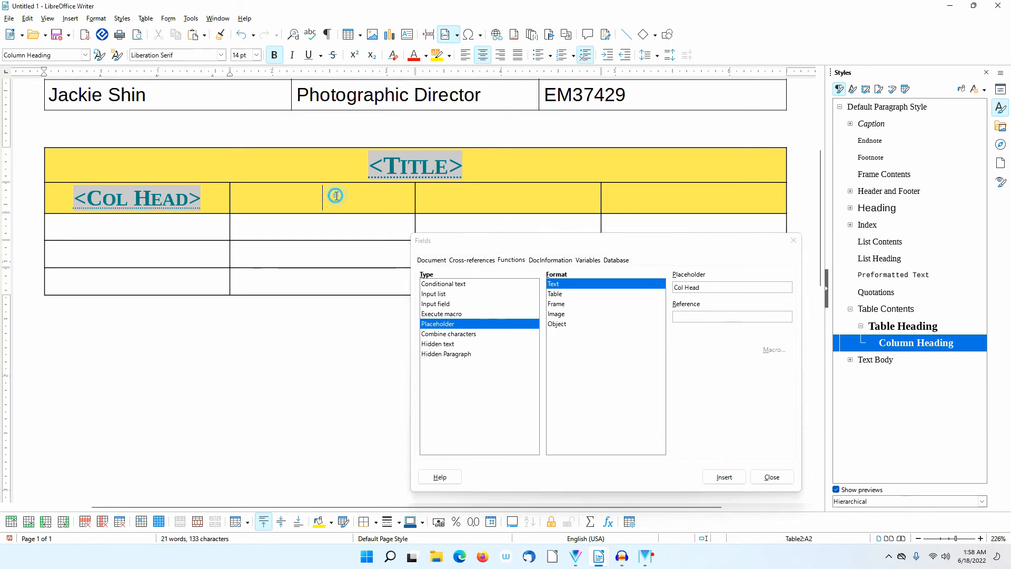
pyautogui.click(723, 476)
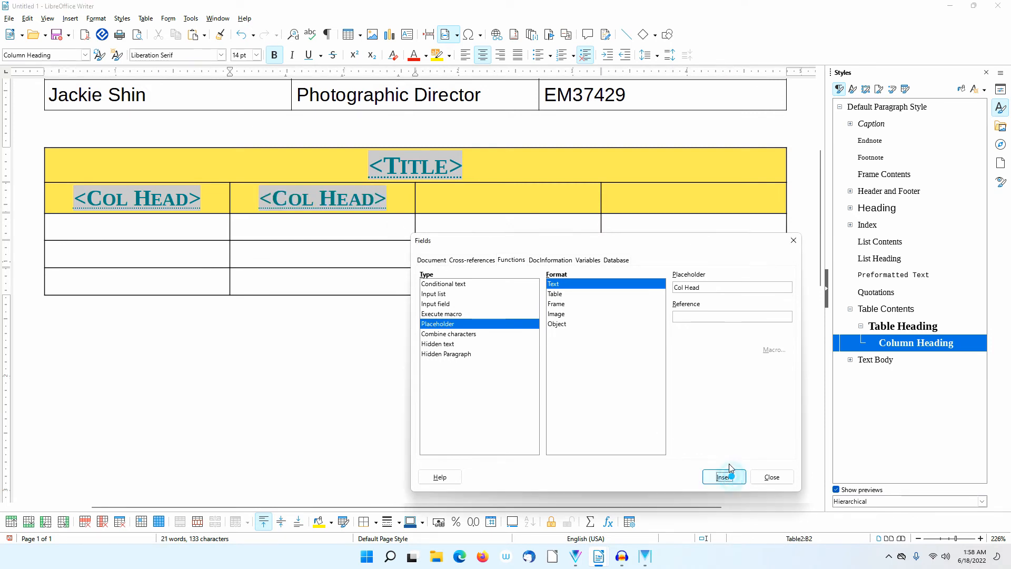
pyautogui.click(517, 198)
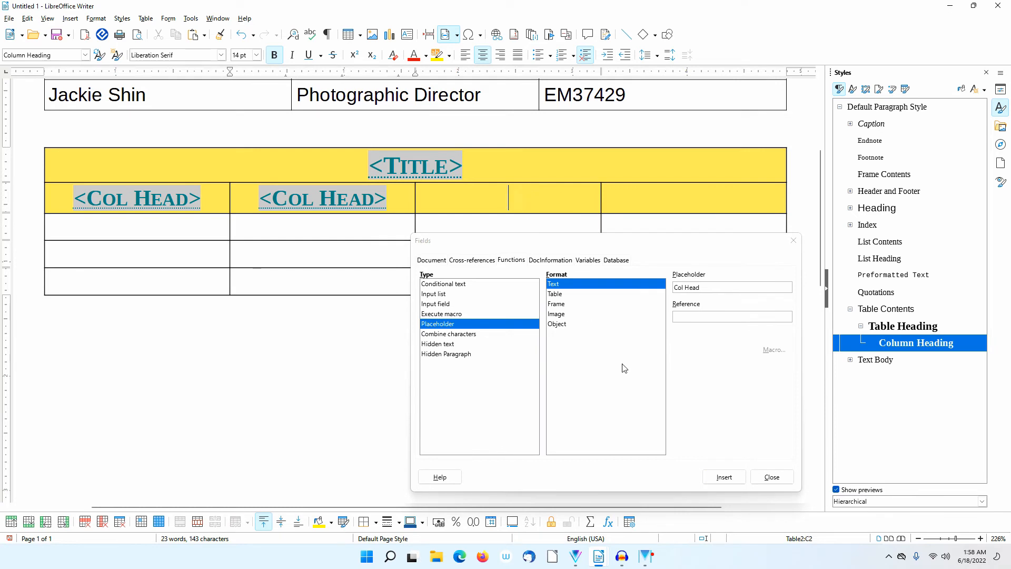
pyautogui.click(724, 477)
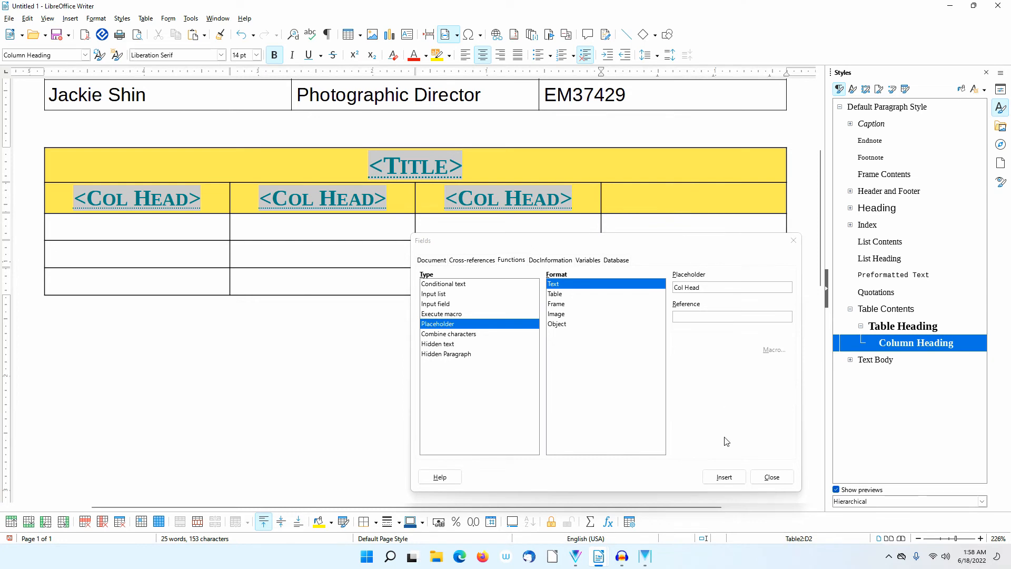
pyautogui.click(724, 477)
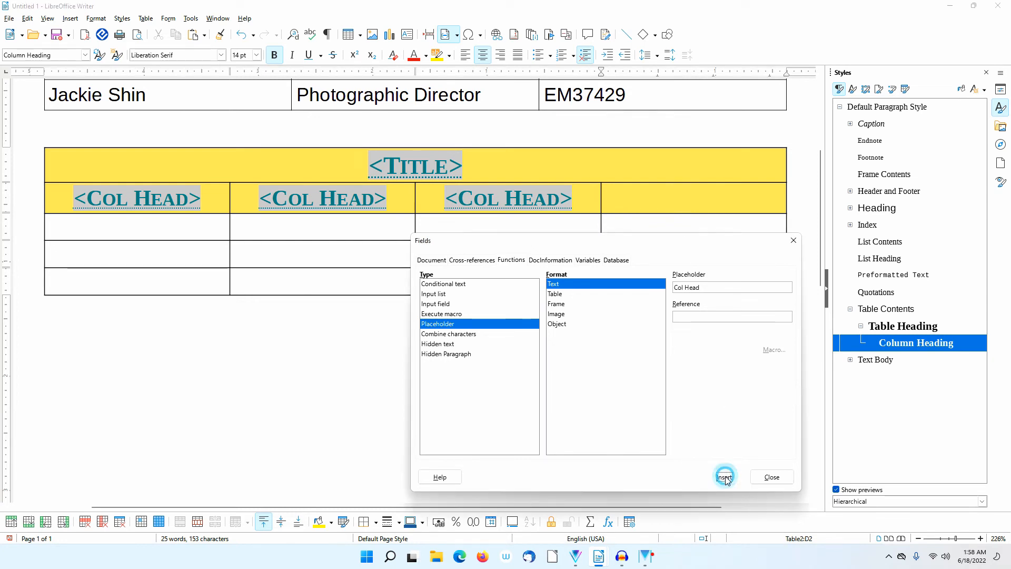
pyautogui.click(772, 477)
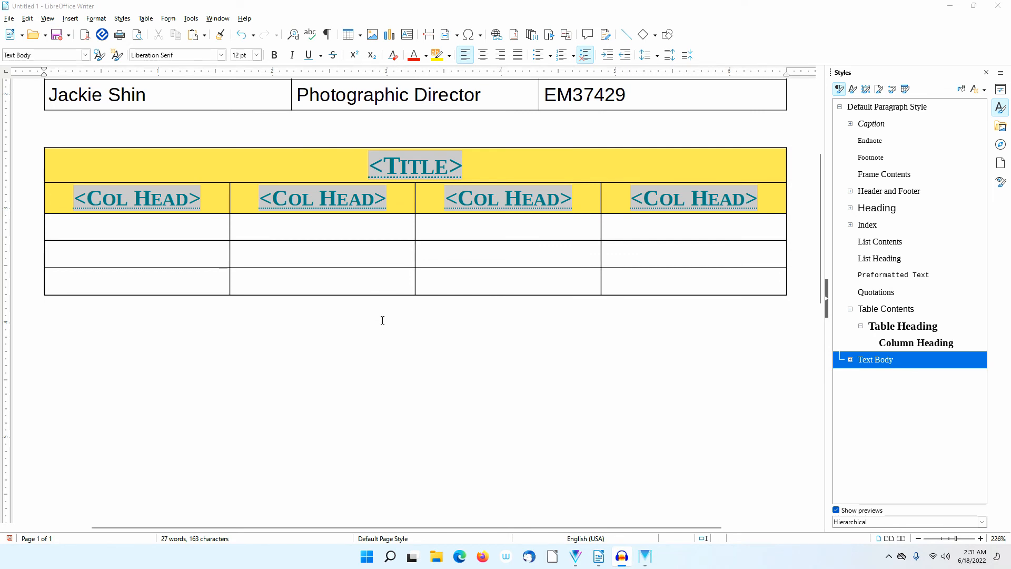
# - Save the whole placeholder table as a new formatted AutoText entry "Table Gold Head" with shortcut "tgh" in the My AutoText category
pyautogui.moveTo(147, 158); pyautogui.dragTo(366, 273)
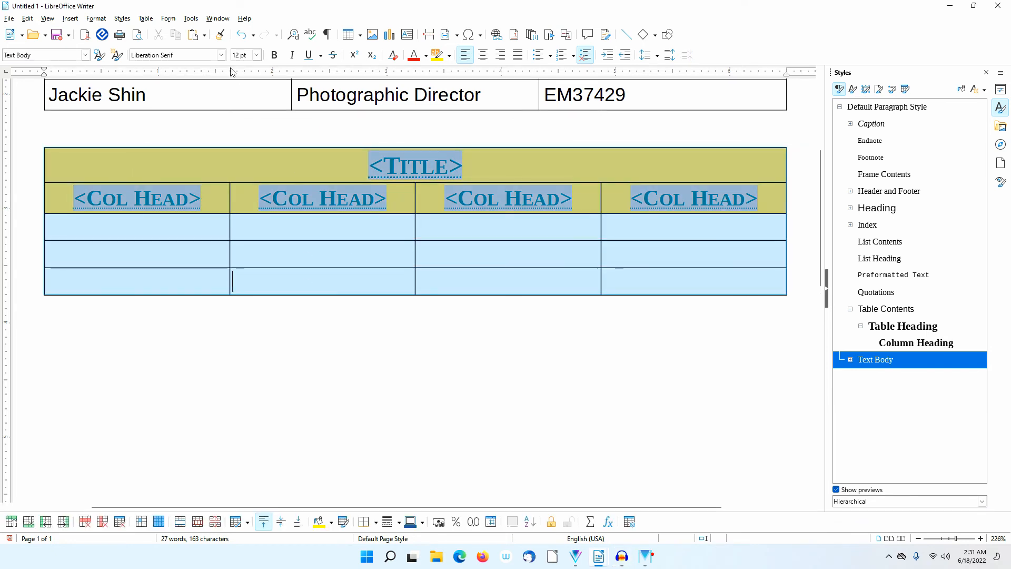
pyautogui.click(193, 19)
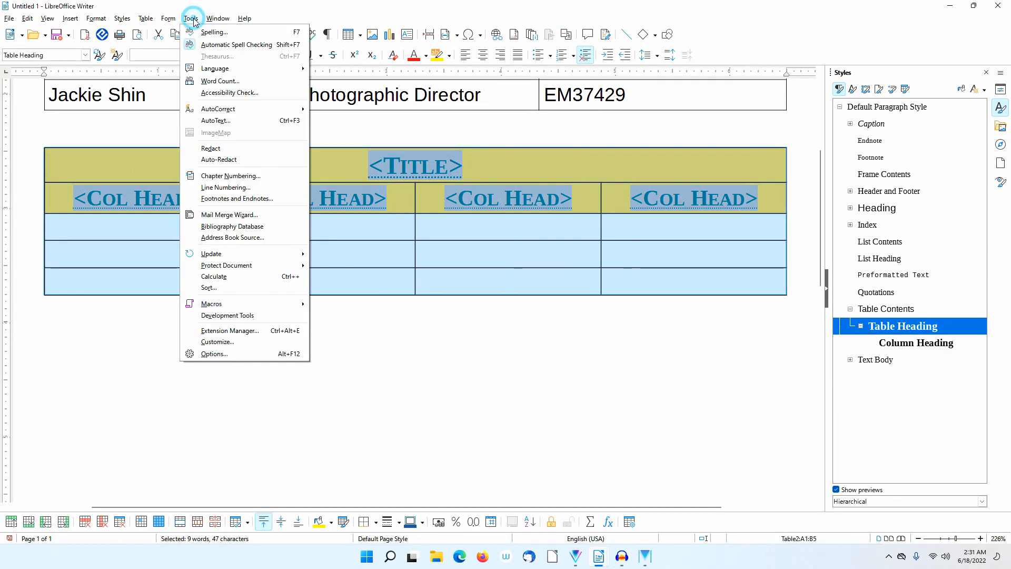
pyautogui.click(226, 122)
pyautogui.click(425, 197)
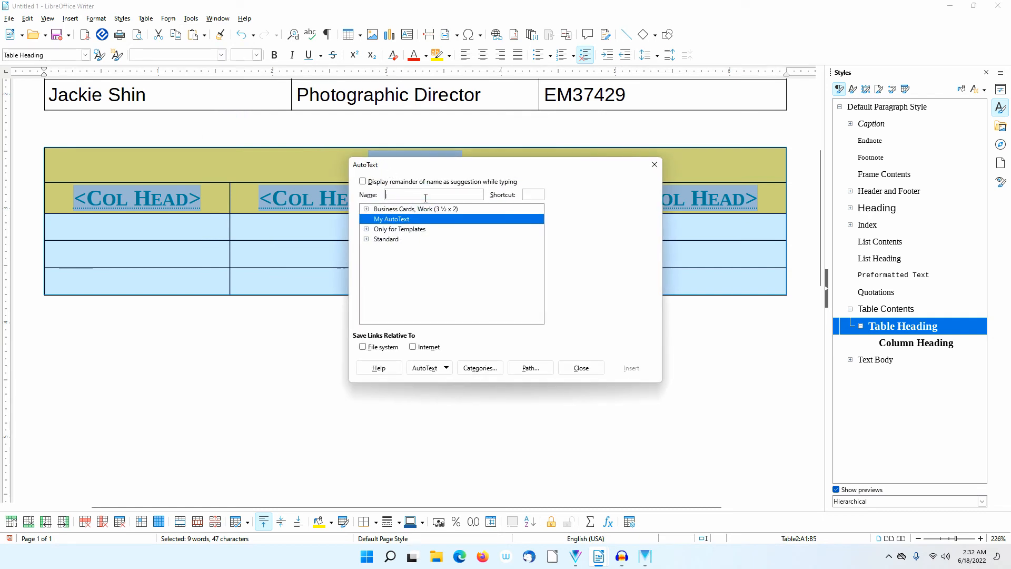
pyautogui.write('Table Gold Head')
pyautogui.press('Tab')
pyautogui.write('tgh')
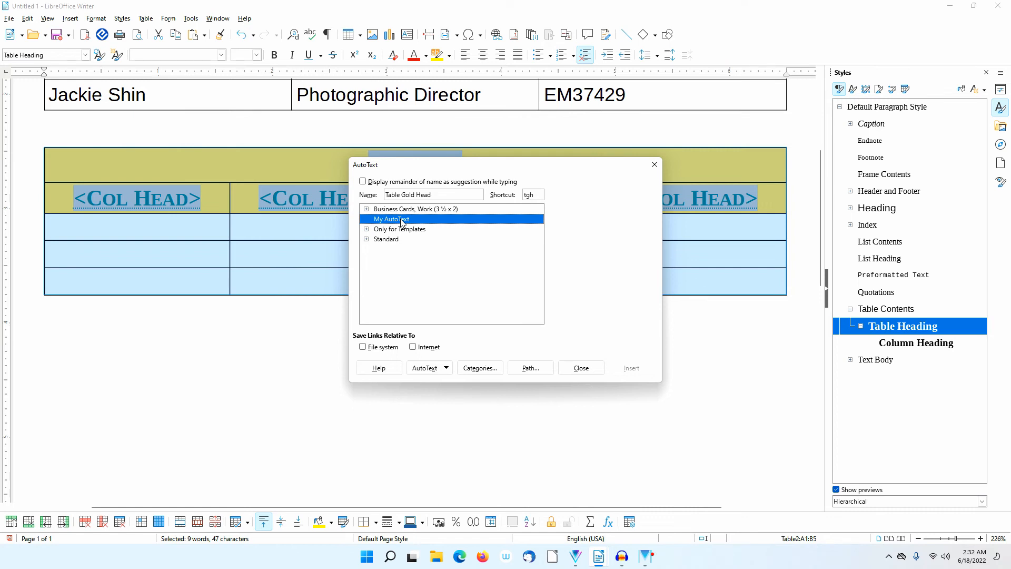
pyautogui.click(447, 370)
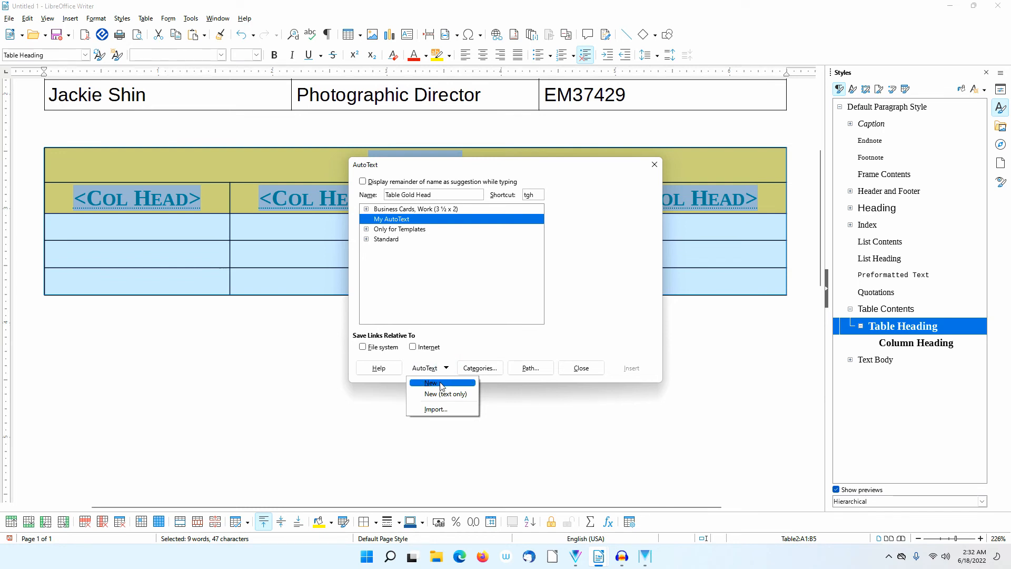
pyautogui.click(441, 384)
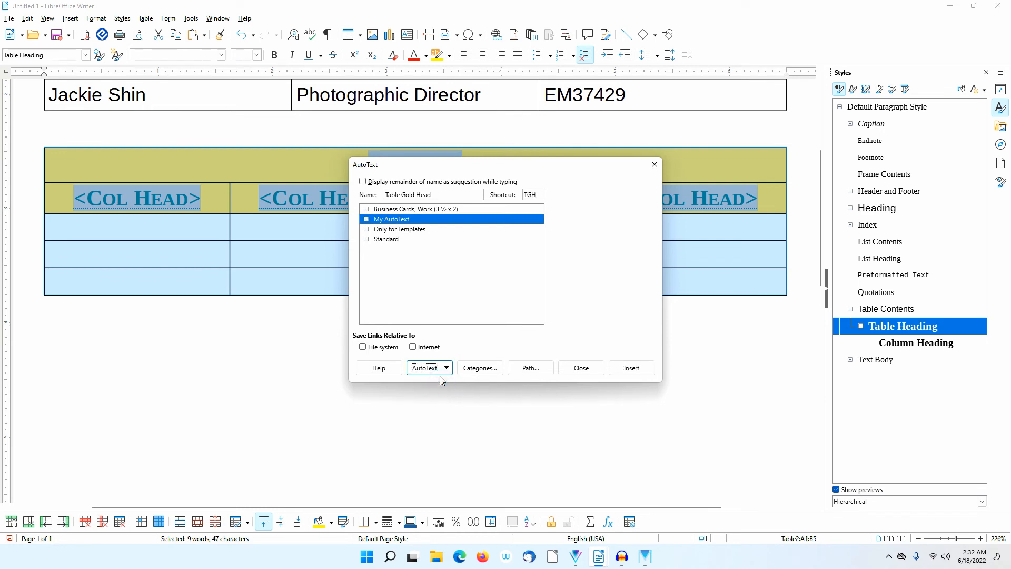
# - Preview the Table Gold Head entry in the My AutoText category, and close the AutoText dialog
pyautogui.click(367, 219)
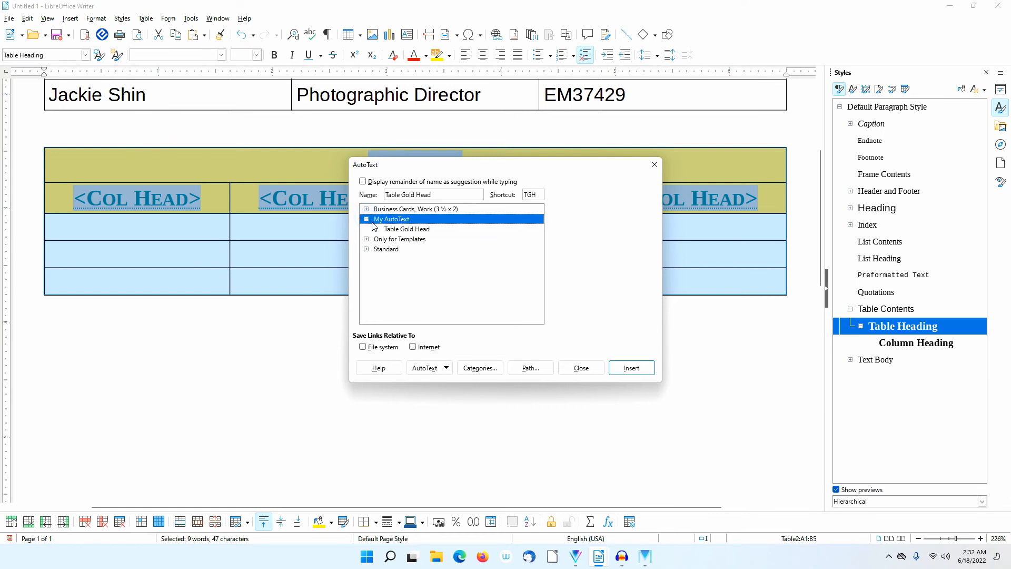
pyautogui.click(418, 230)
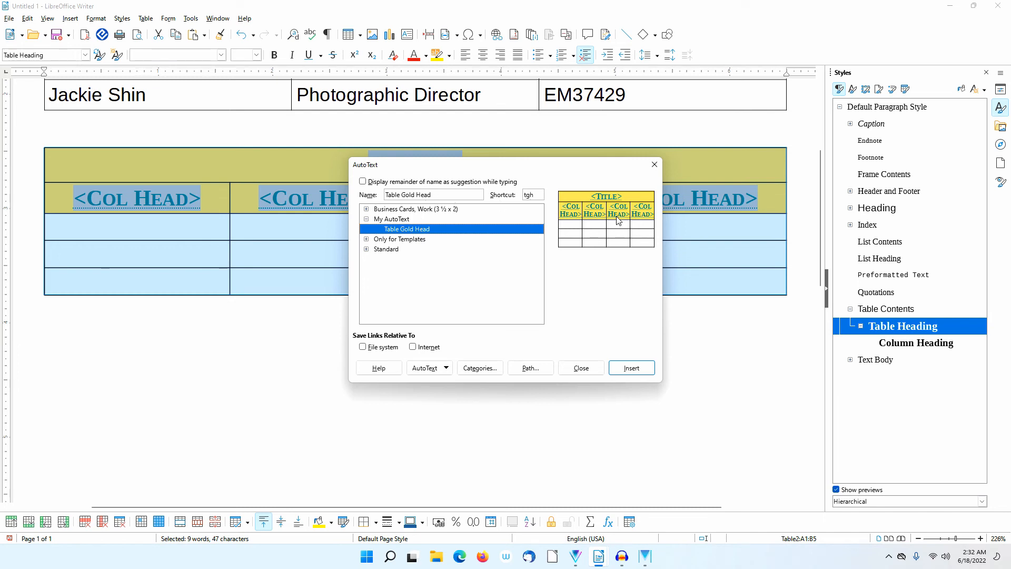
pyautogui.click(589, 367)
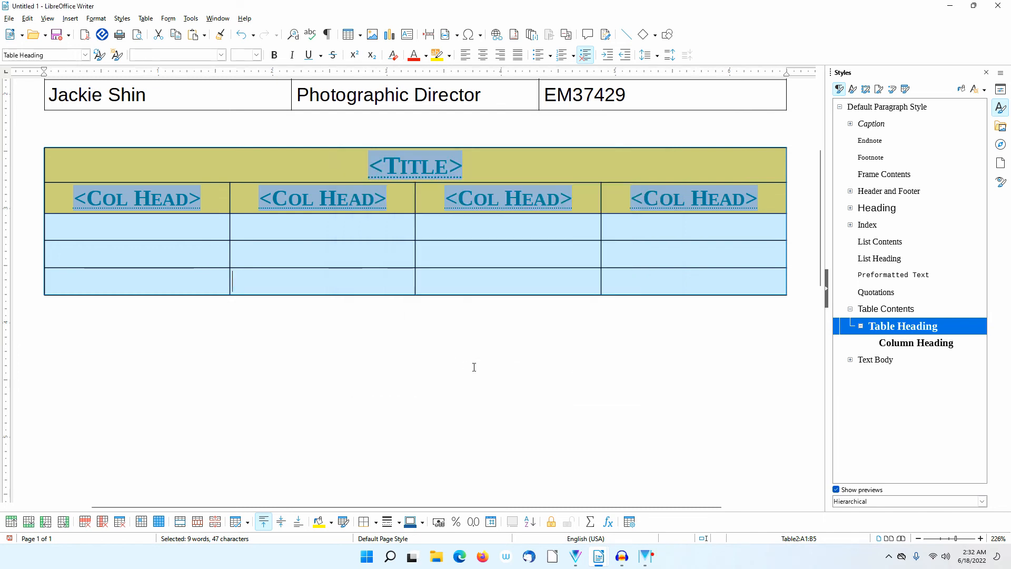
# - Insert the Table Gold Head AutoText entry in the empty paragraph below the table
pyautogui.click(66, 324)
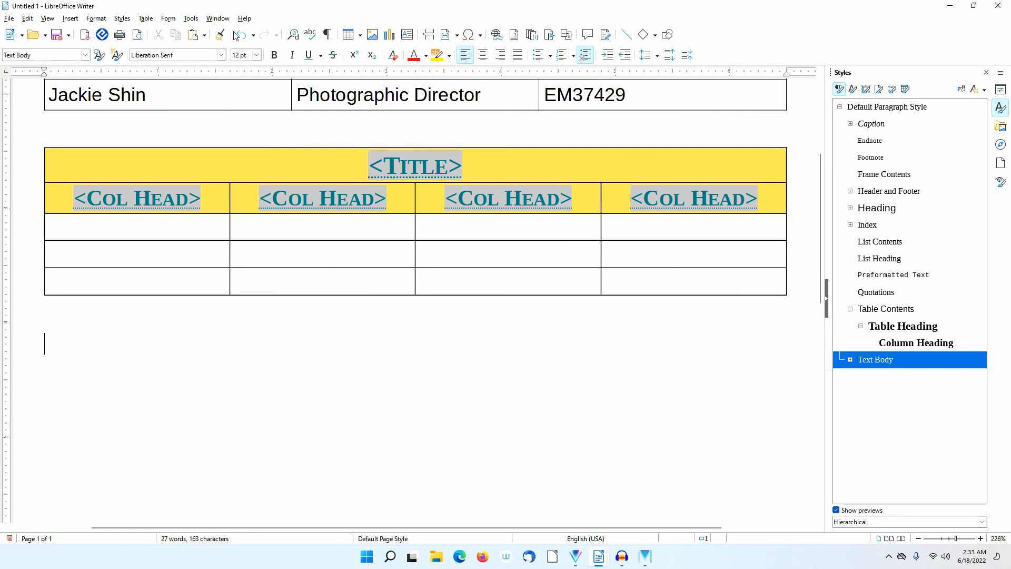
pyautogui.click(192, 20)
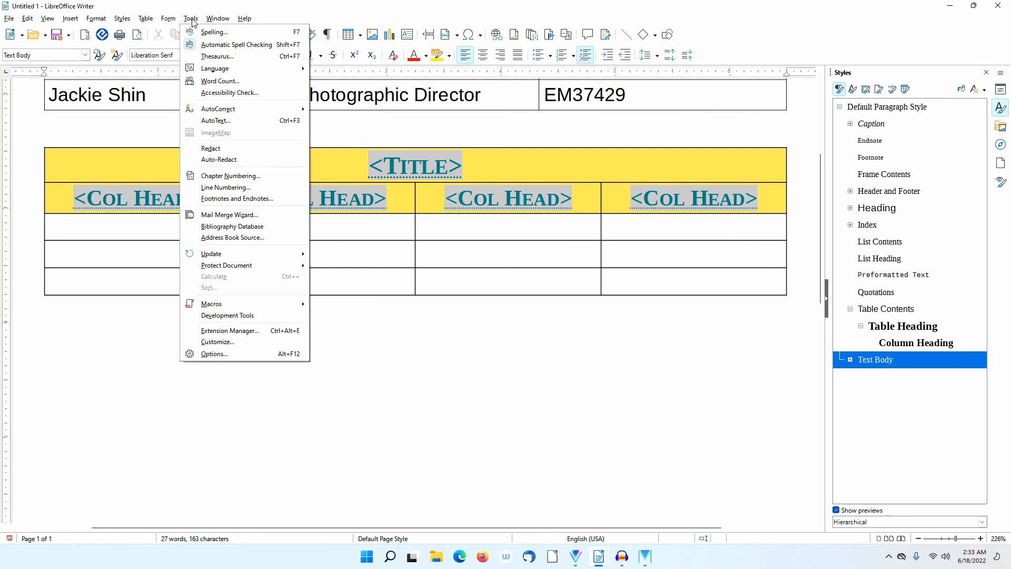
pyautogui.click(219, 120)
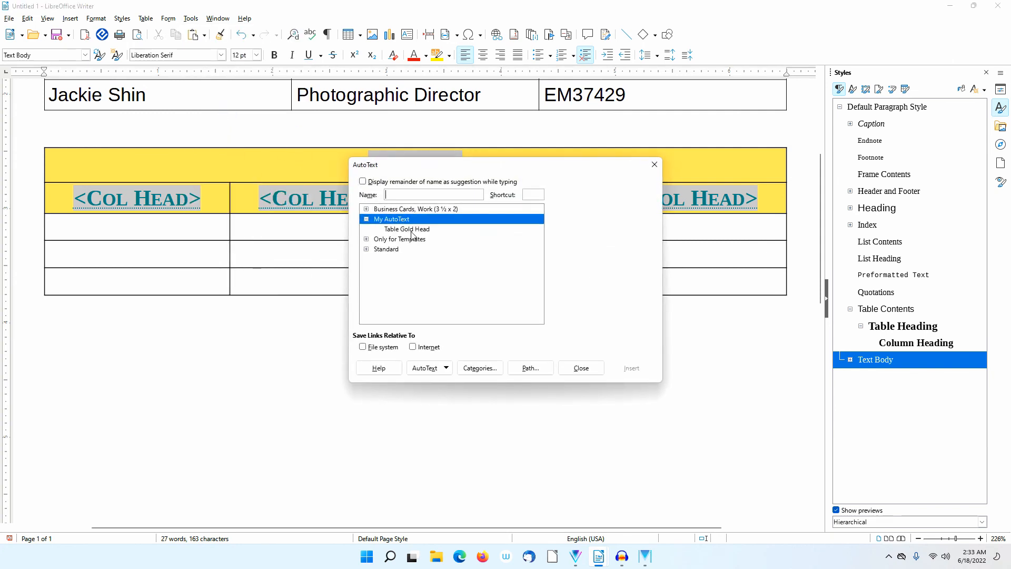
pyautogui.click(411, 232)
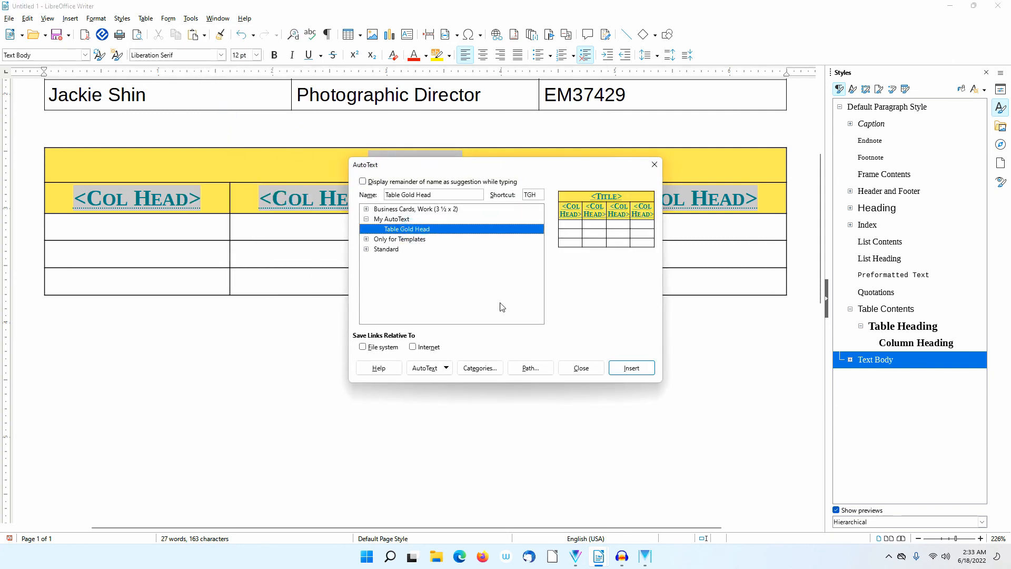
pyautogui.click(630, 367)
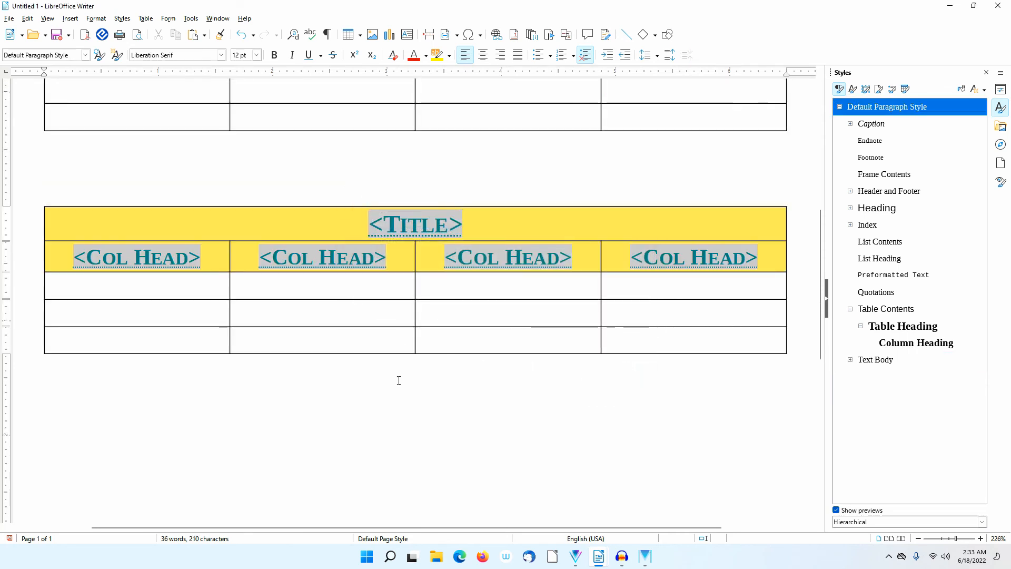
# - Insert another copy of the table below the last one by expanding the AutoText shortcut "tgh"
pyautogui.scroll(-1, 399, 380)
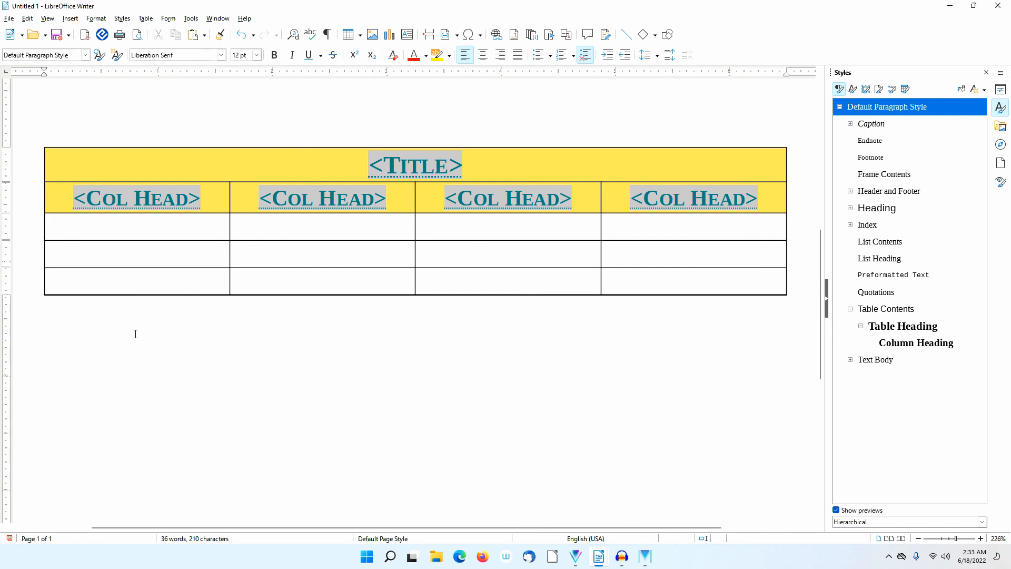
pyautogui.write('tgh')
pyautogui.press('F3')
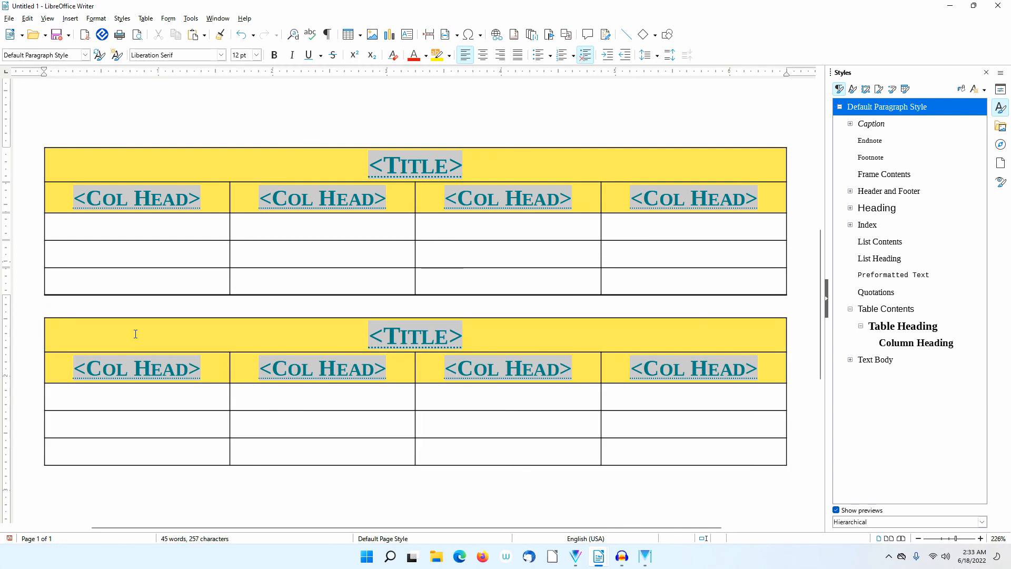